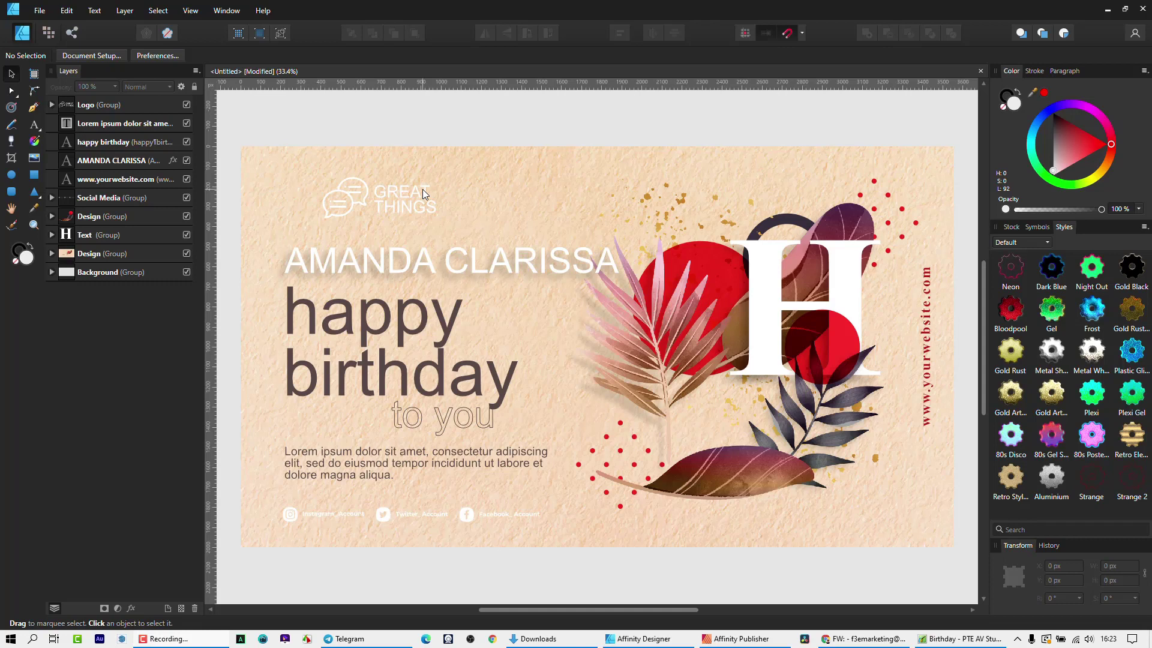
Step: Wrap the whole card in a single new artboard, Artboard1
left_click(451, 258)
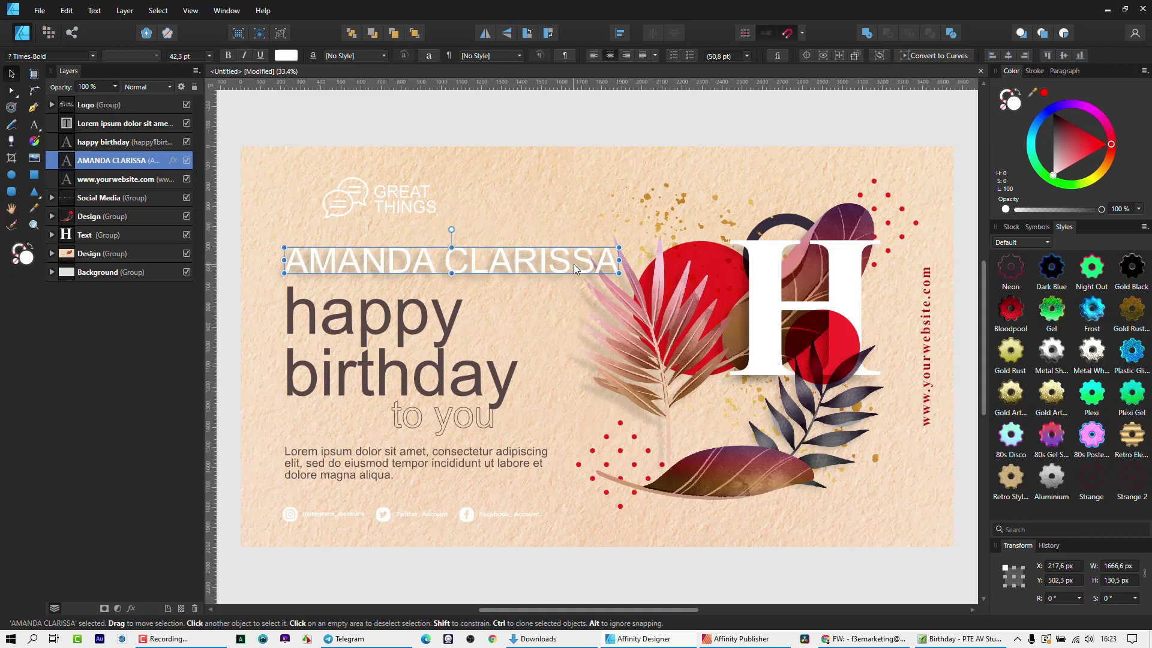
left_click(335, 119)
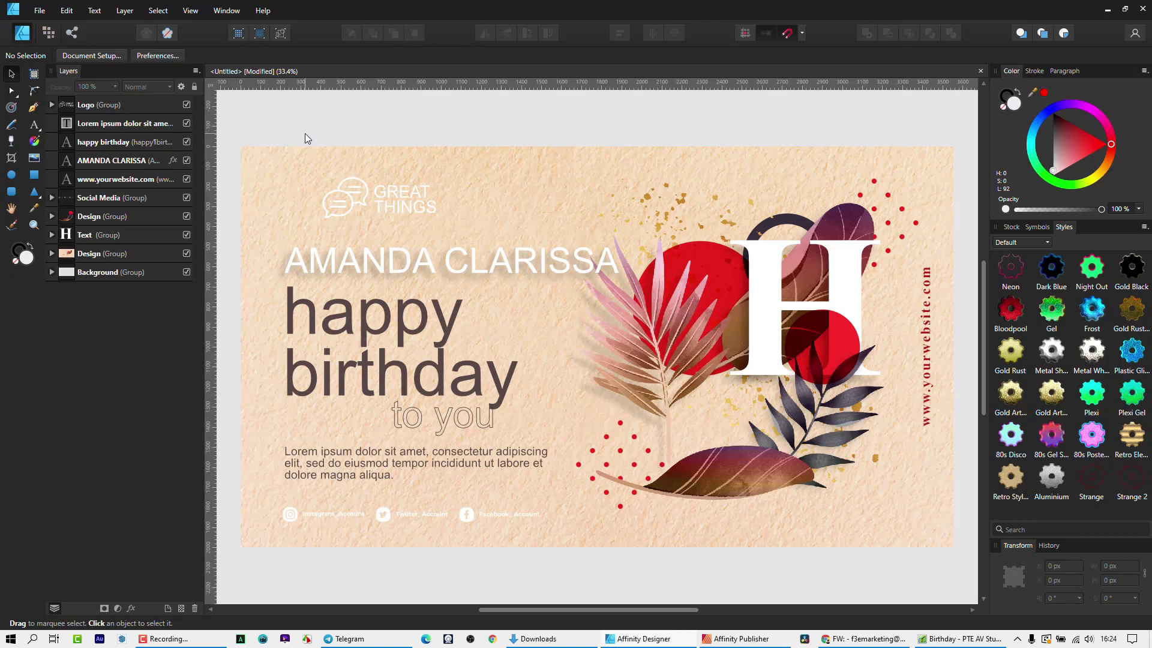
left_click(39, 12)
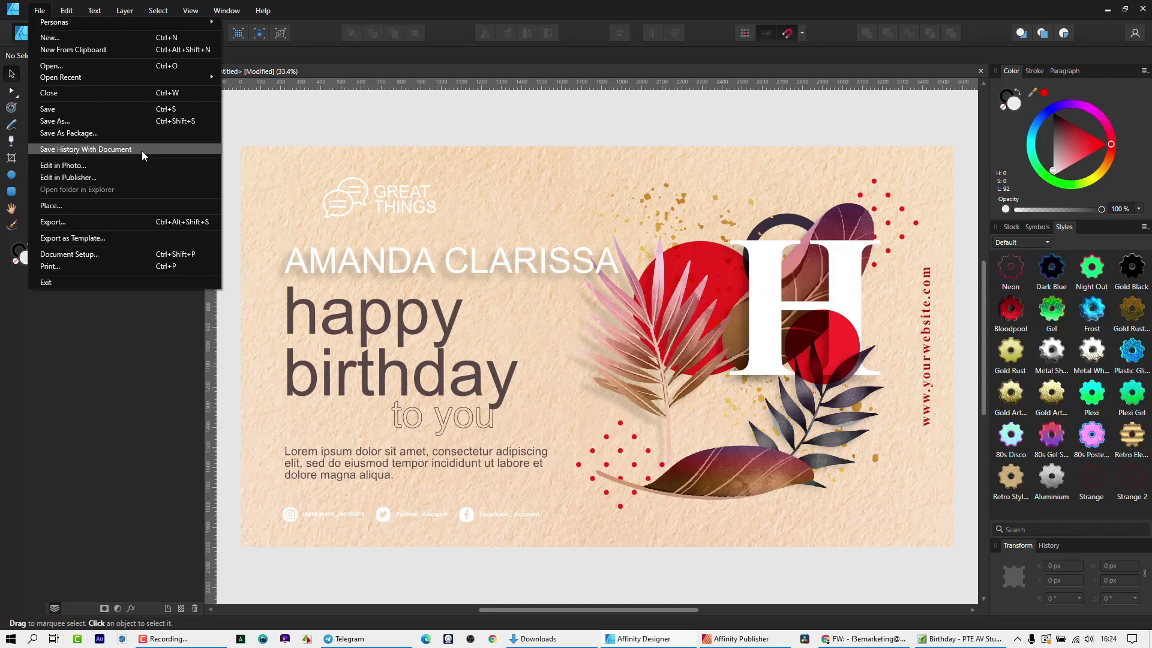
left_click(321, 111)
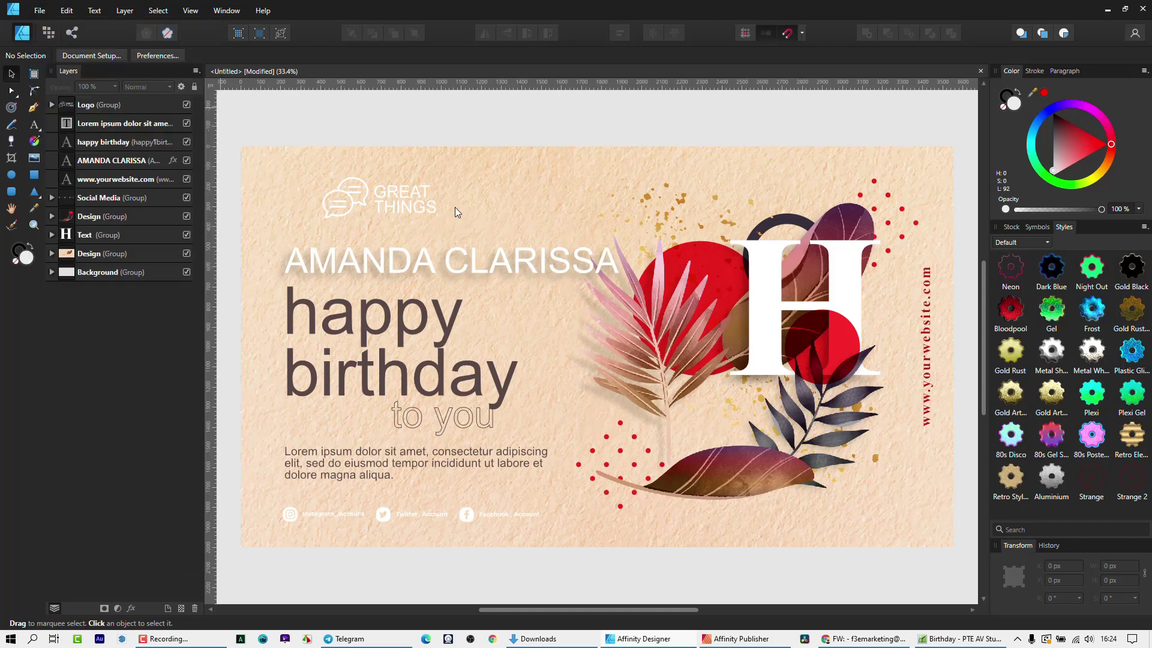
left_click(36, 76)
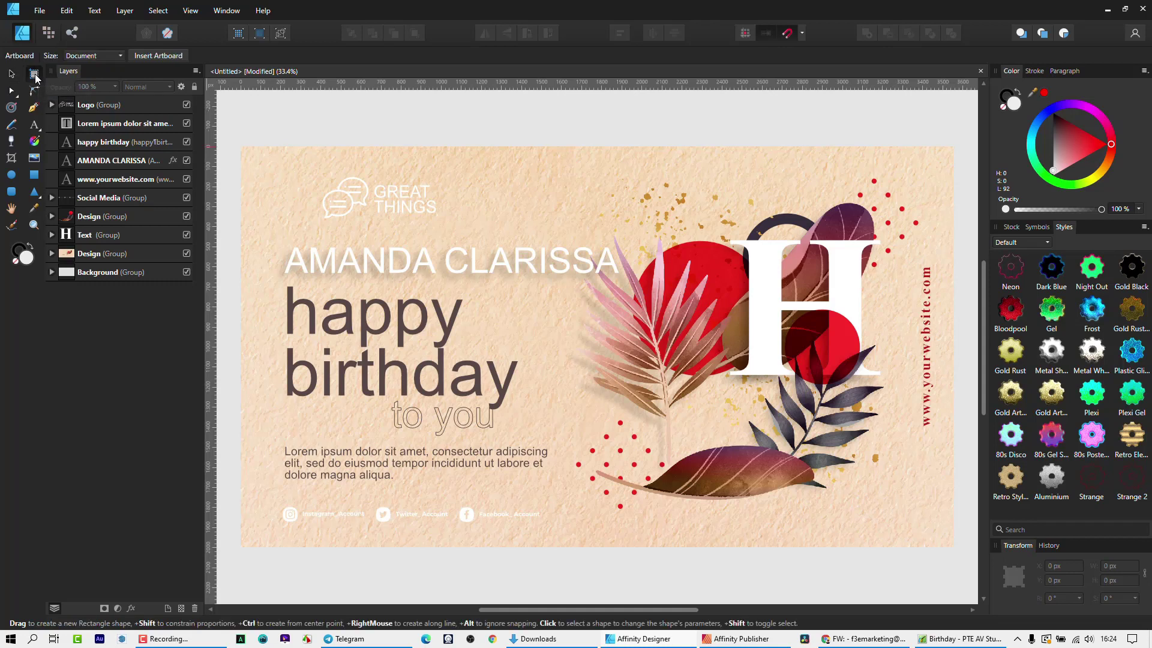
left_click(156, 56)
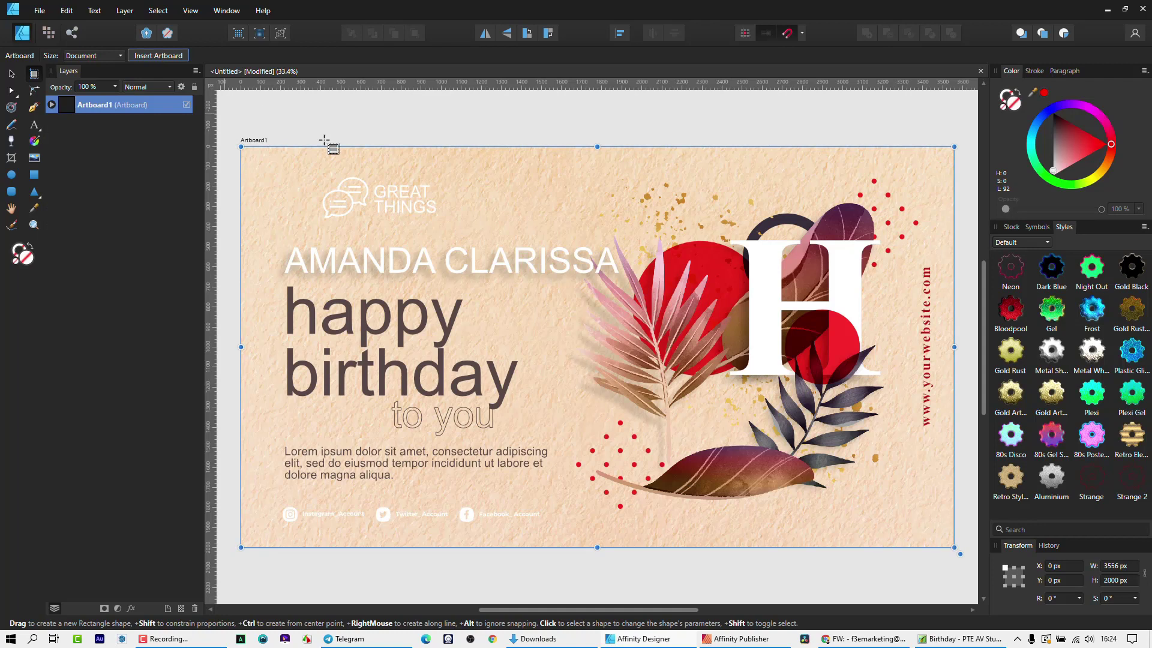
Step: Nudge the name text about 20 px higher on the card
left_click(11, 74)
left_click(283, 128)
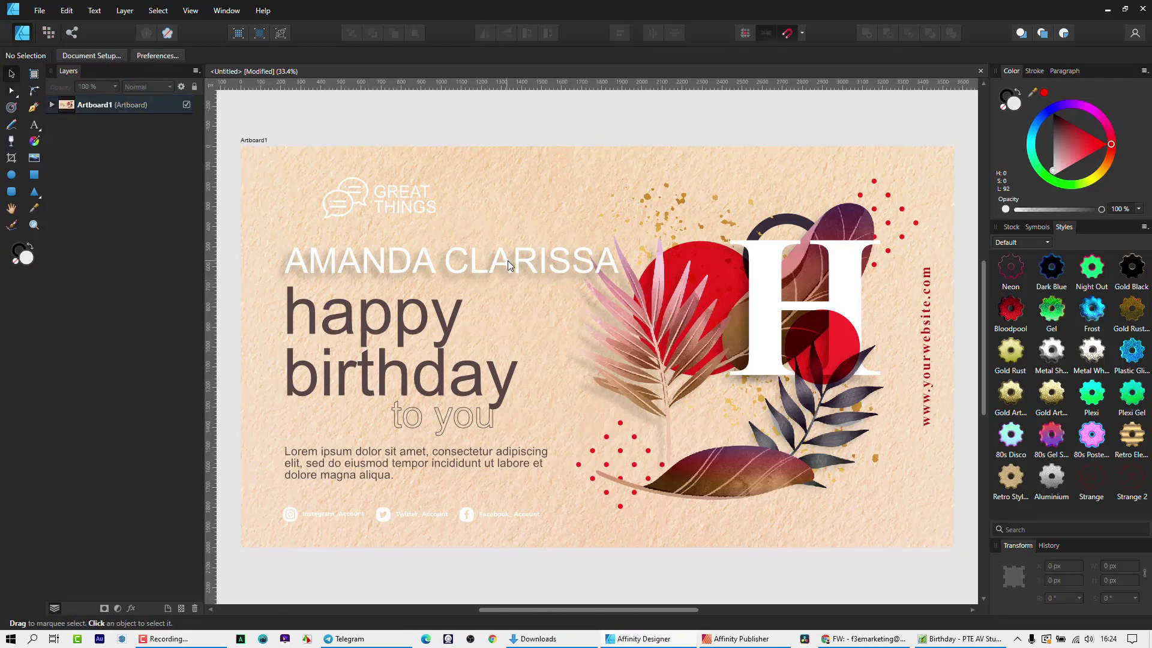
left_click_drag(507, 261, 500, 248)
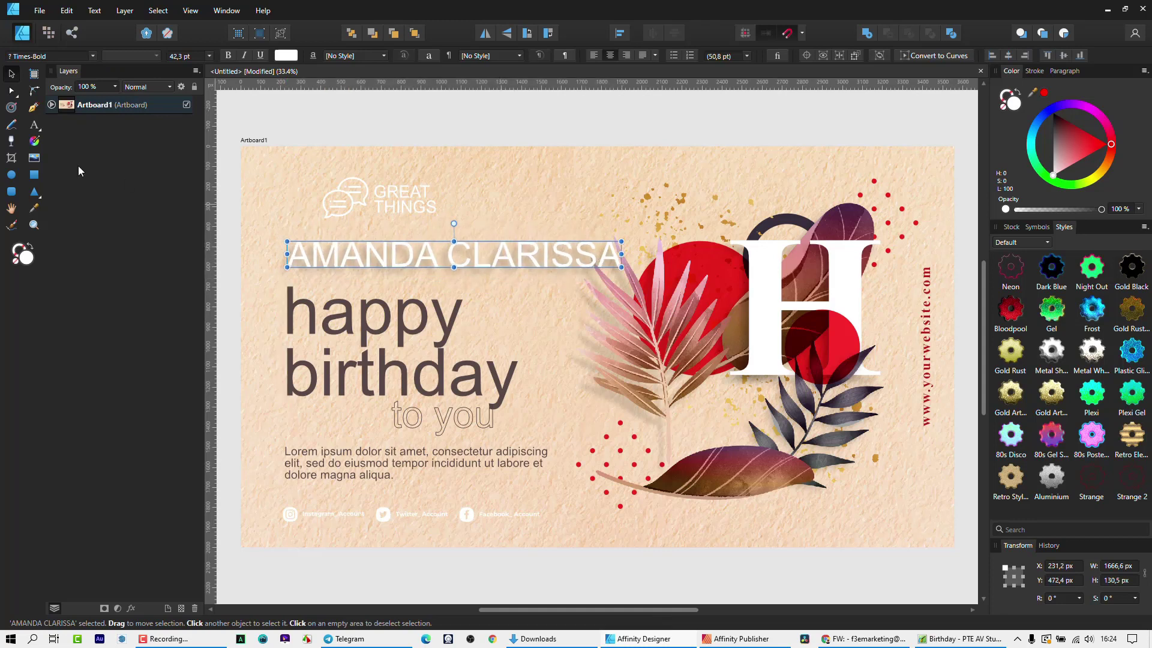
left_click(40, 11)
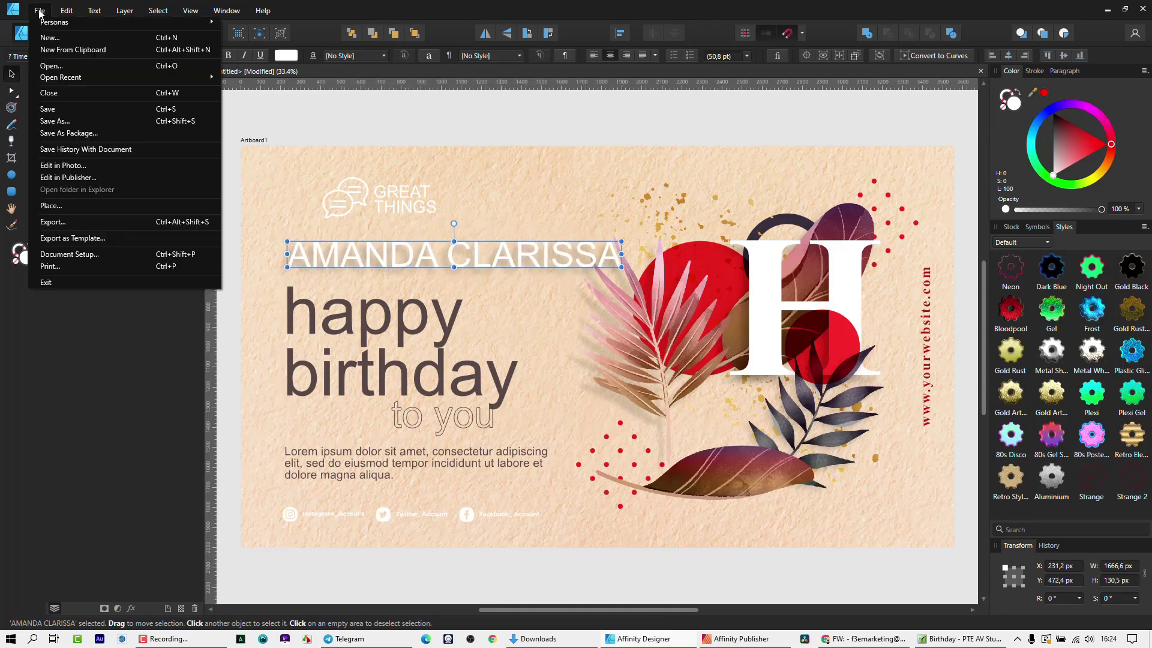
Step: Open the card in Affinity Publisher, accepting Arial in place of missing BebasNeue and Times-Bold fonts
left_click(102, 178)
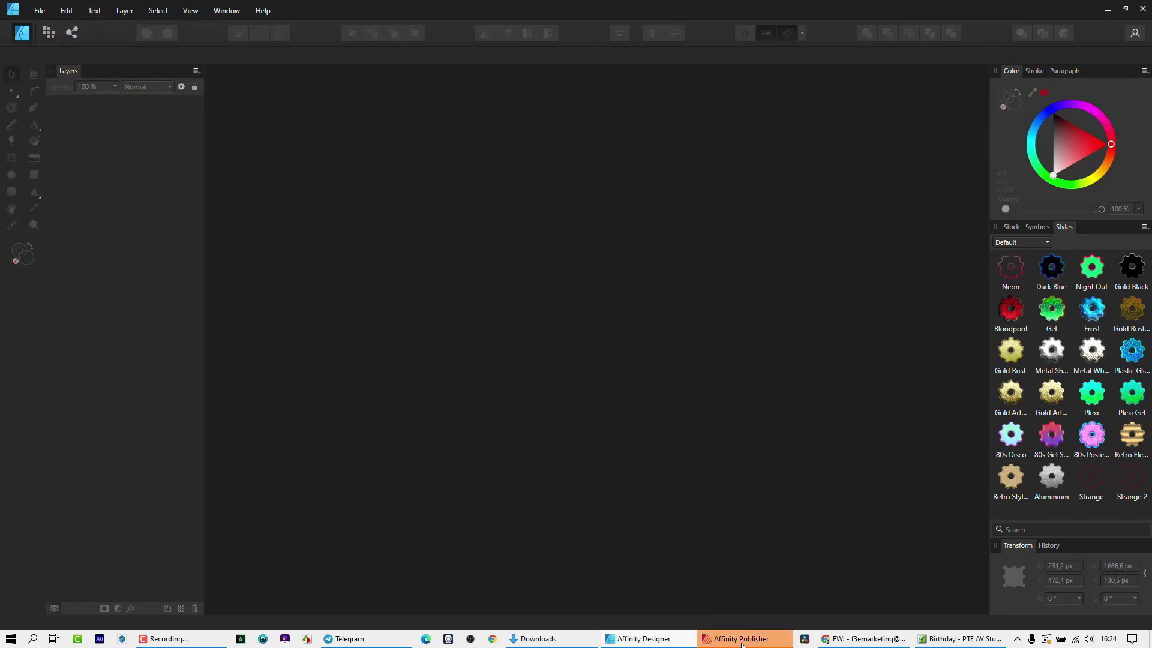
left_click(742, 639)
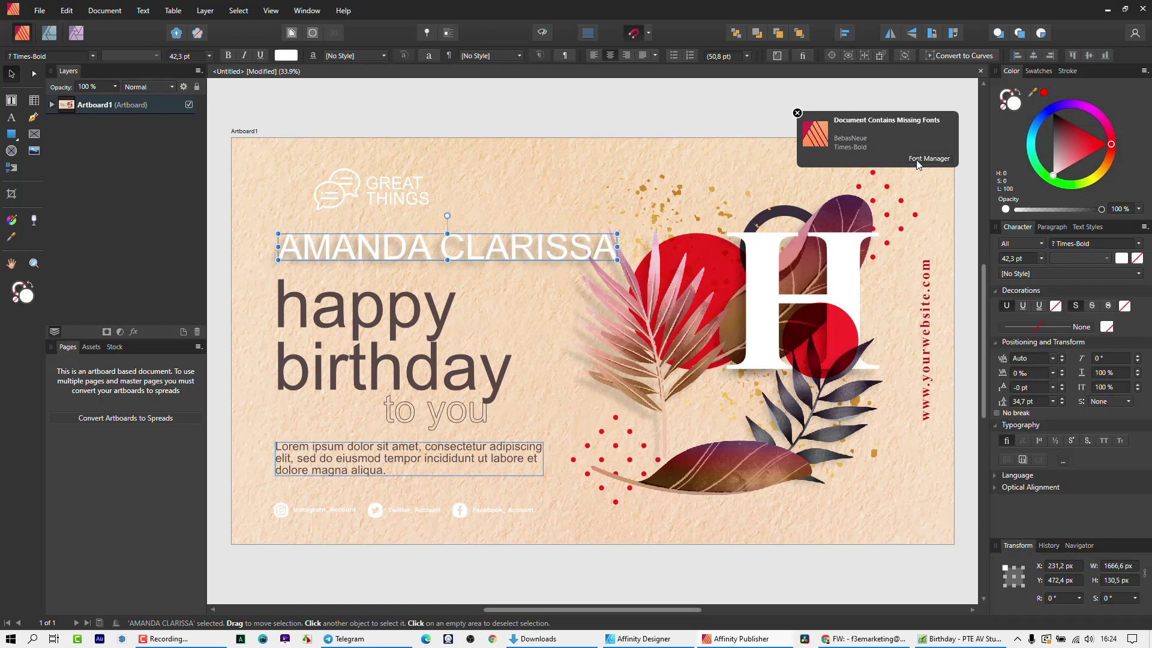
left_click(919, 159)
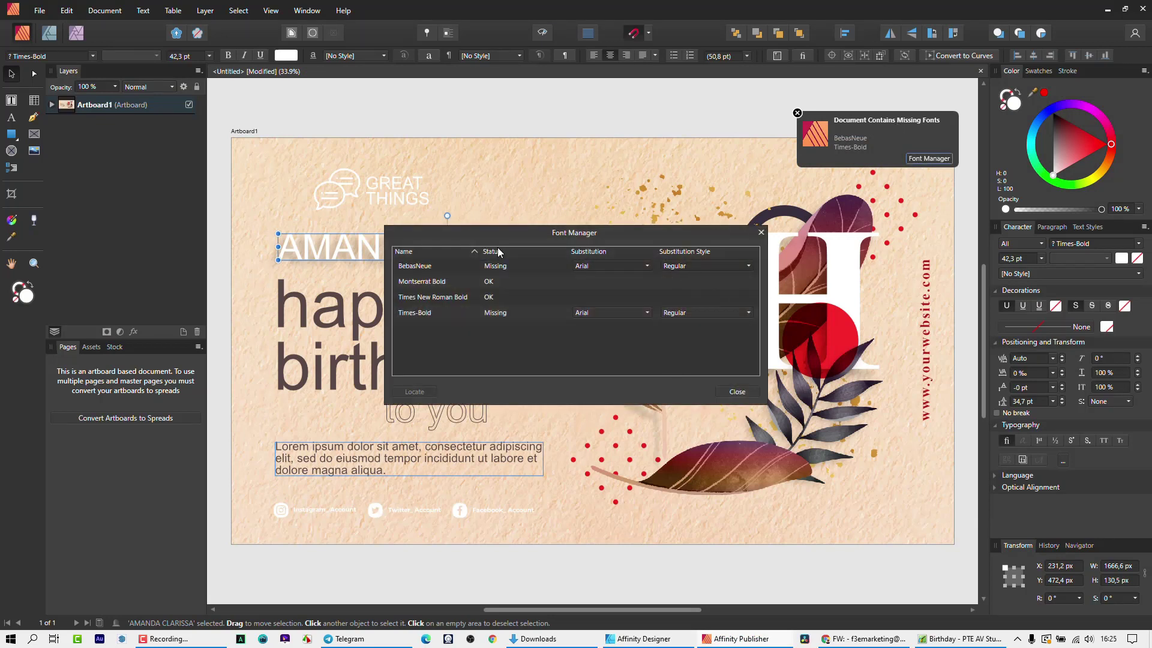
left_click(737, 392)
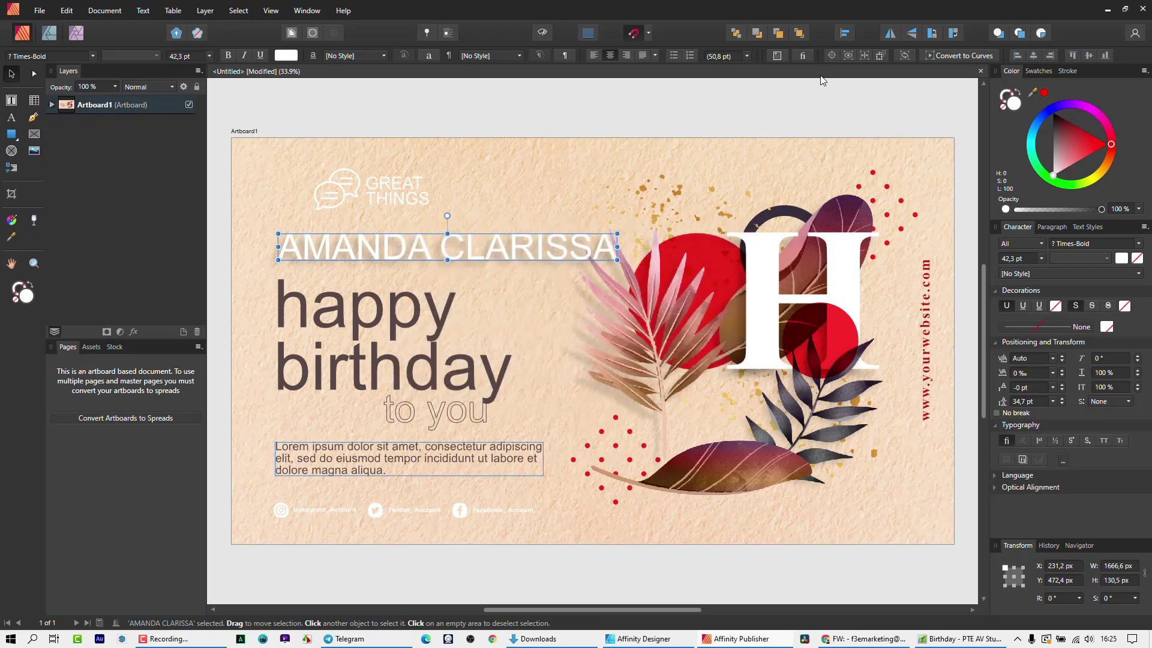
left_click(803, 112)
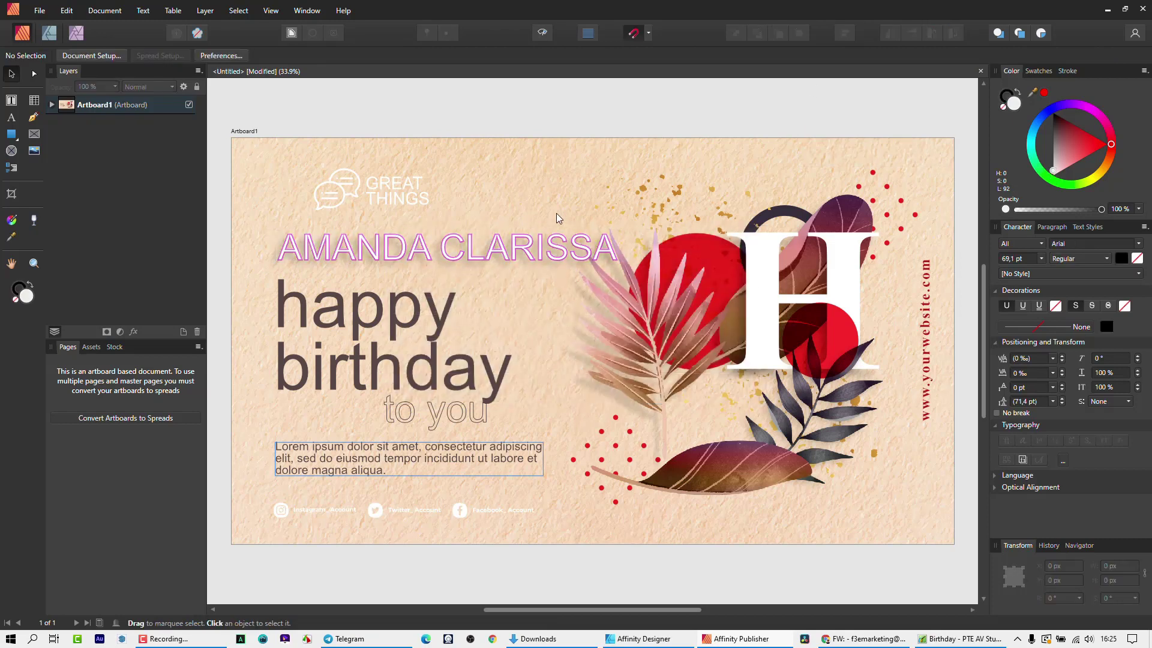
Step: Inspect the name text and the large Design group in the Layers panel, then deselect
left_click(512, 258)
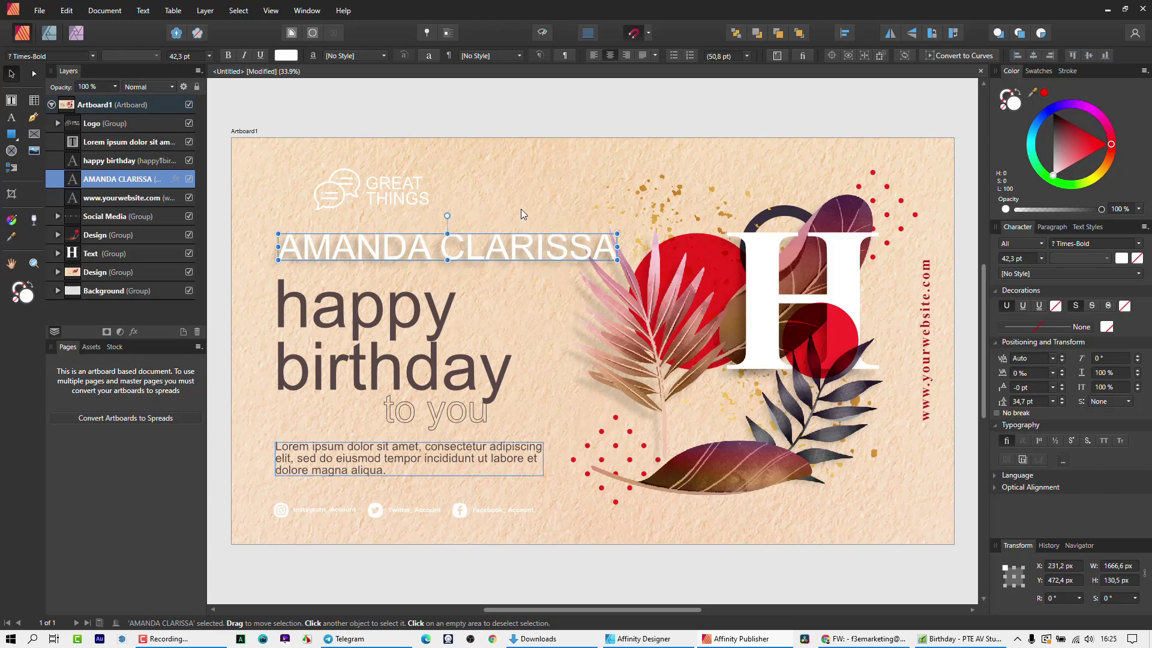
left_click(520, 147)
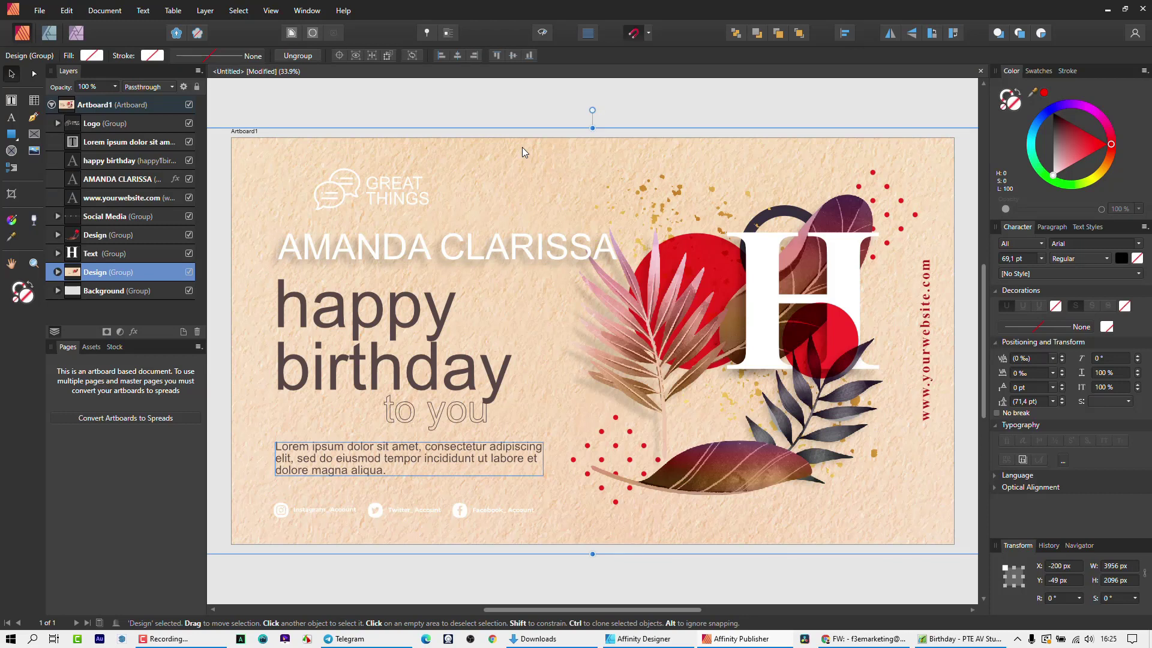
left_click(430, 111)
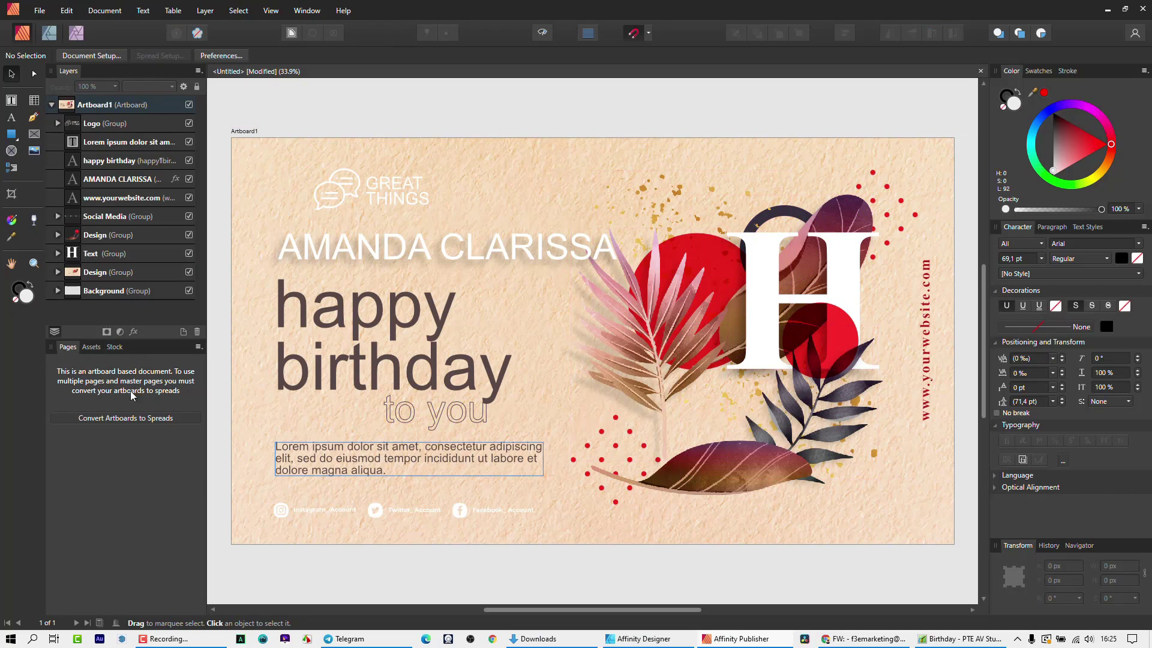
left_click(262, 10)
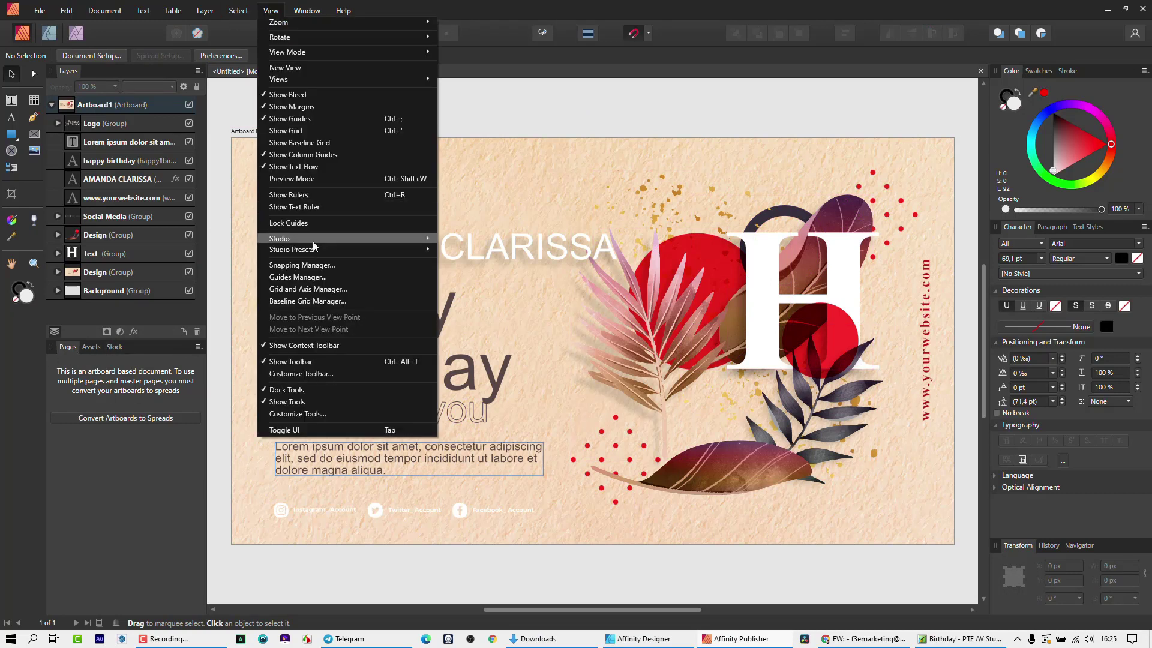
mouse_move(313, 242)
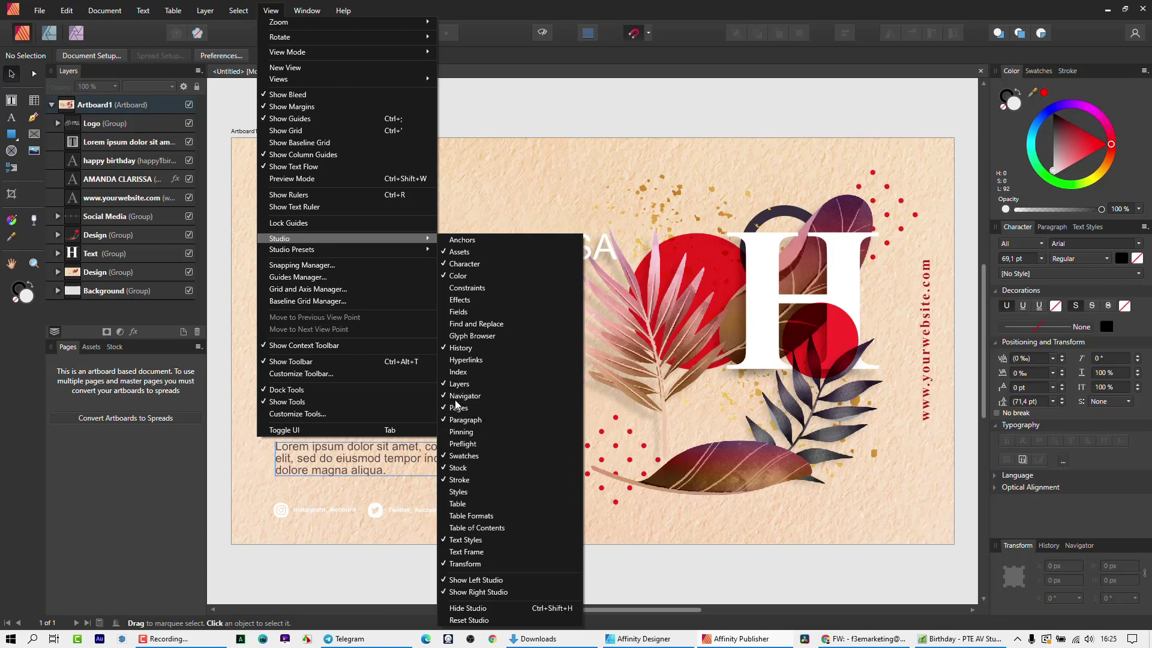
left_click(234, 112)
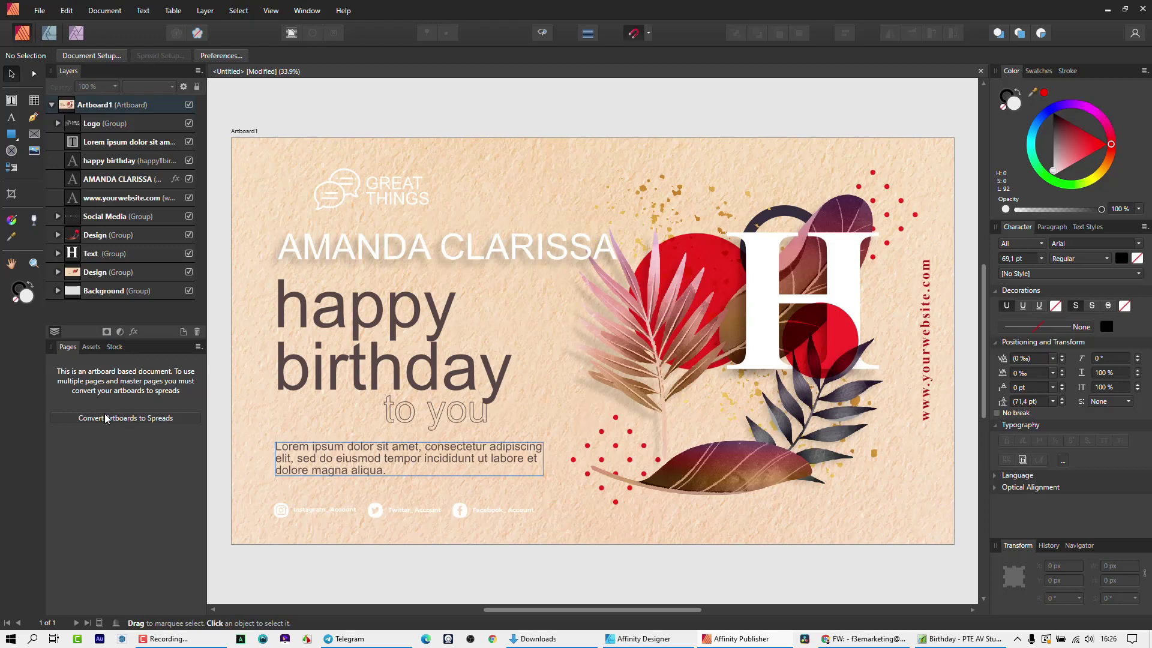
Step: Undo a trial conversion of Artboard1 to a page and send the card back to Designer
left_click(132, 420)
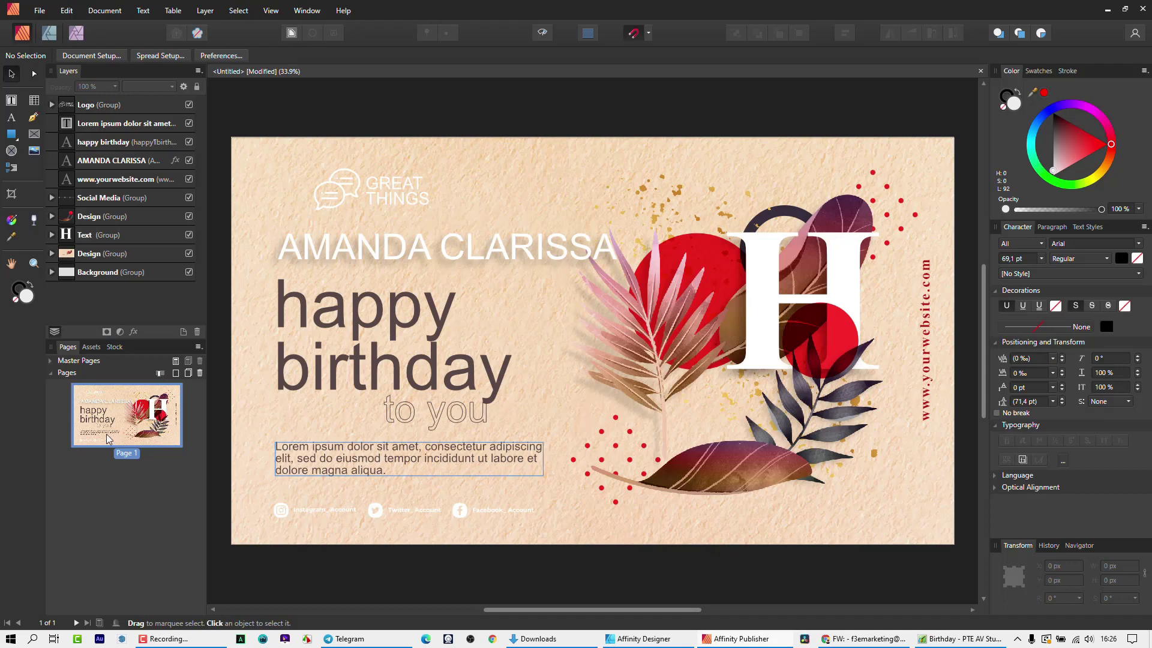
key("ctrl+z")
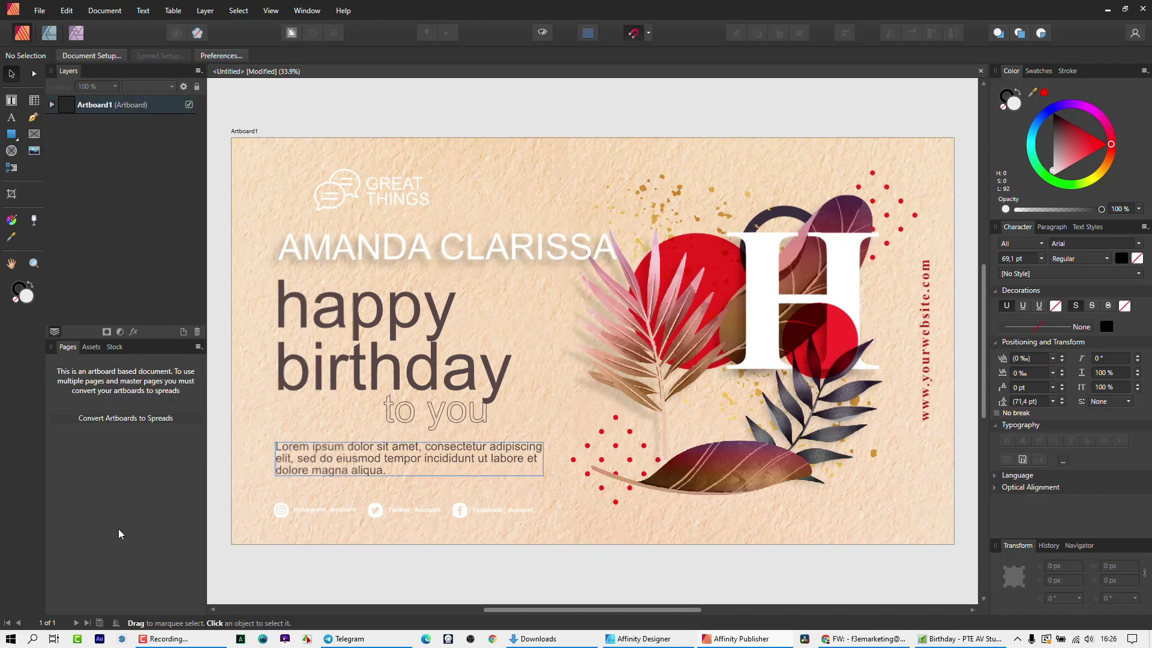
left_click(40, 11)
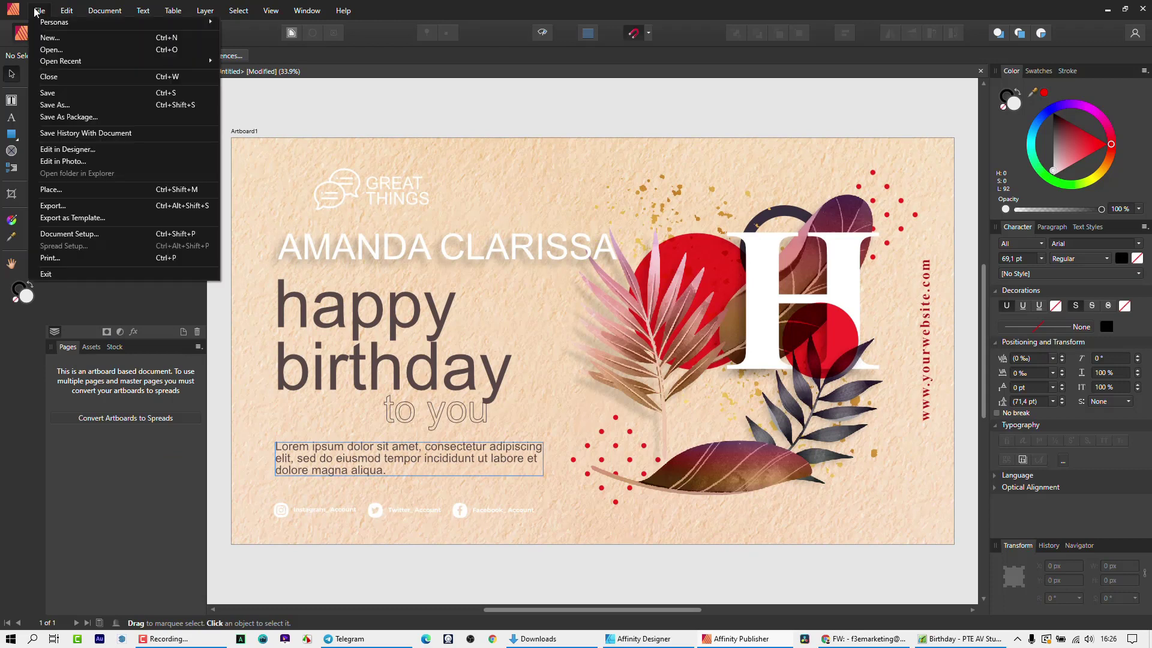
left_click(82, 150)
left_click(639, 639)
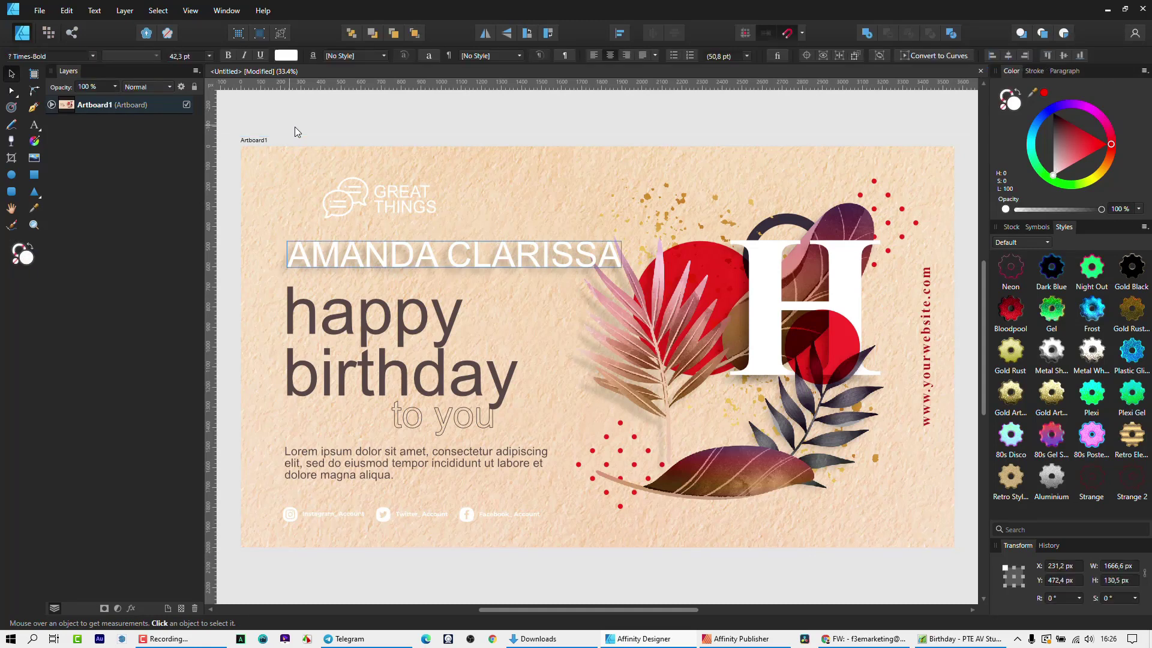
Step: Ungroup Artboard1 so the logo, text, social media, design and background groups become top-level
key("ctrl+a")
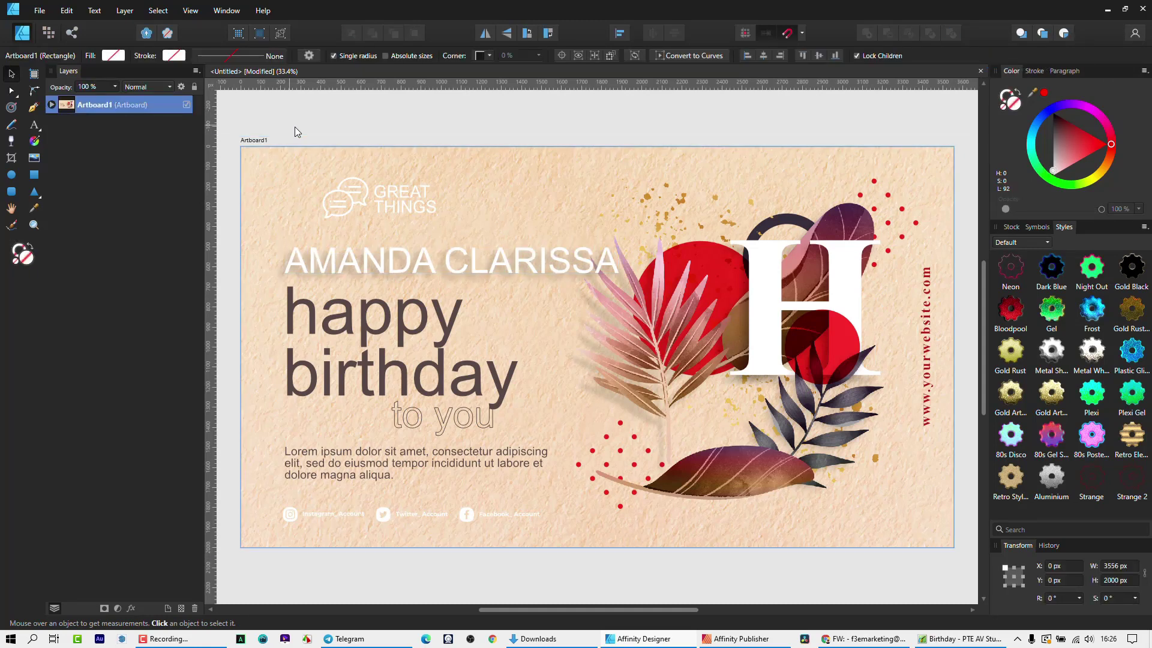
key("ctrl+shift+g")
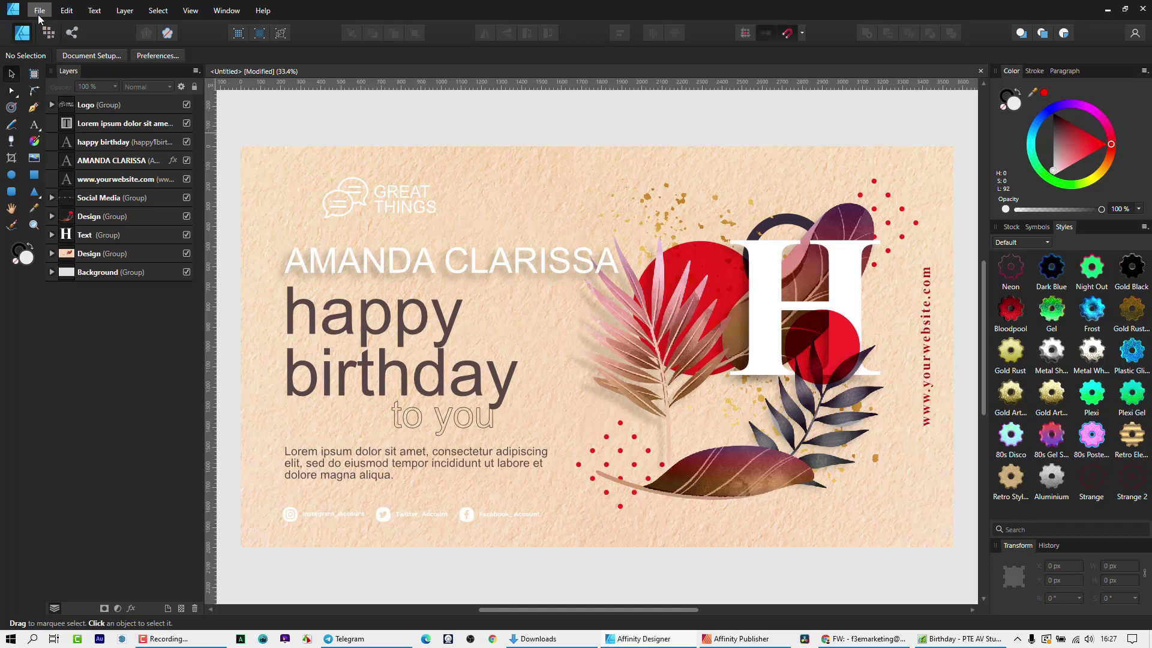
left_click(39, 14)
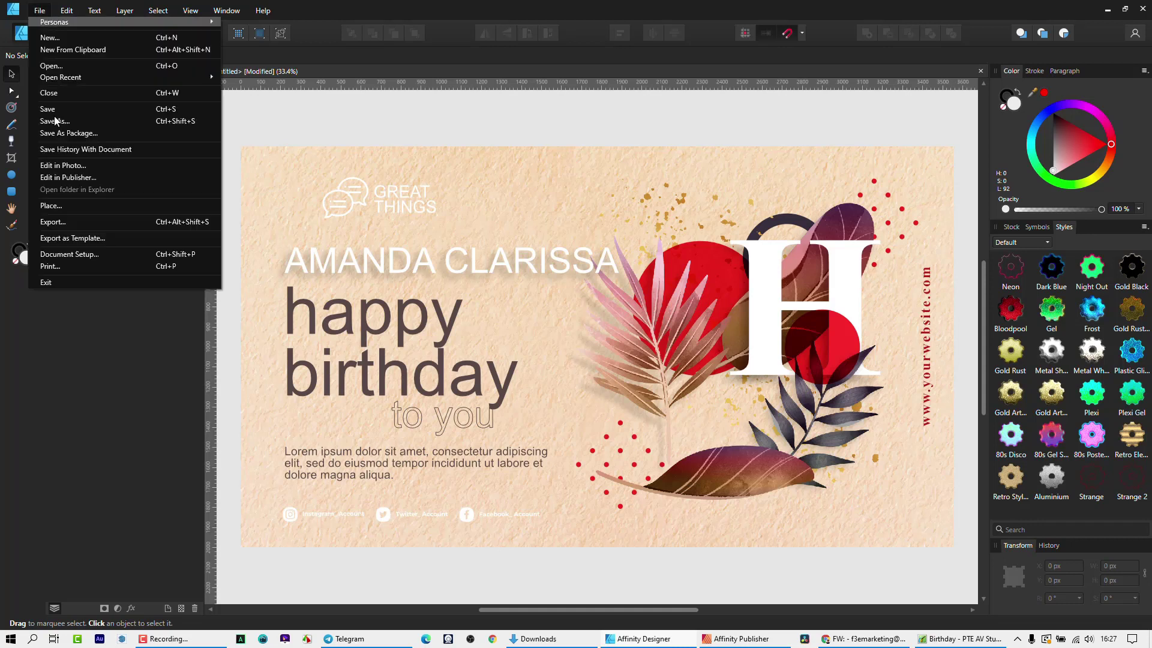
Step: Send the artboard-free card to Publisher as Page 1 and select the recipient's name text
left_click(77, 178)
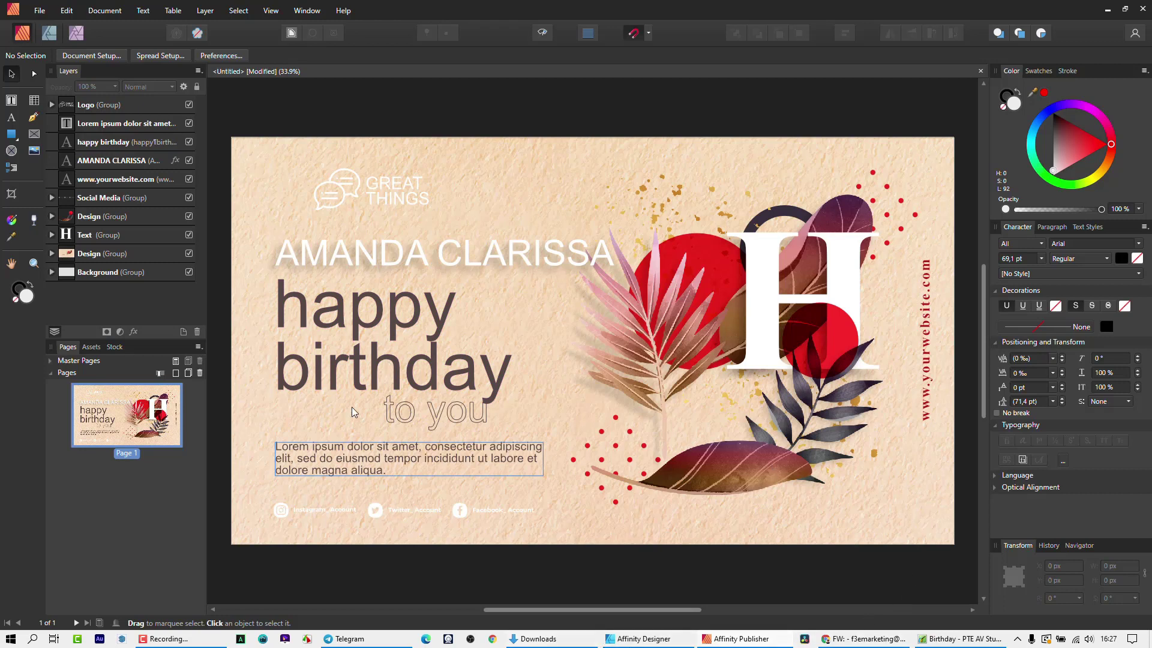
left_click(393, 256)
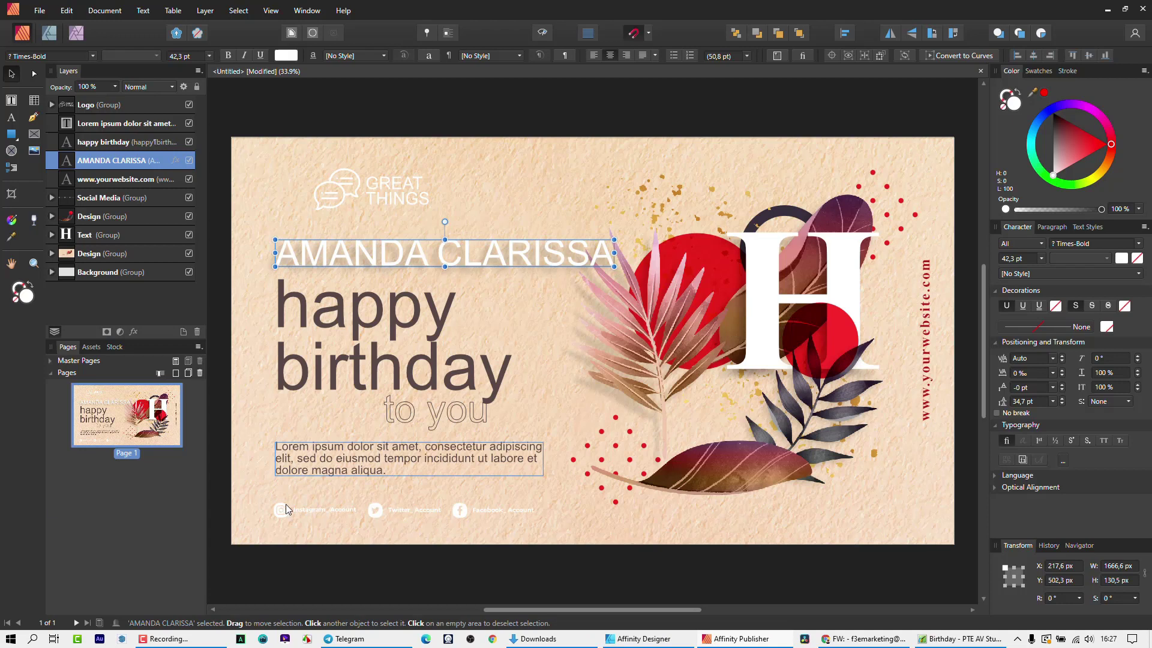
left_click(34, 639)
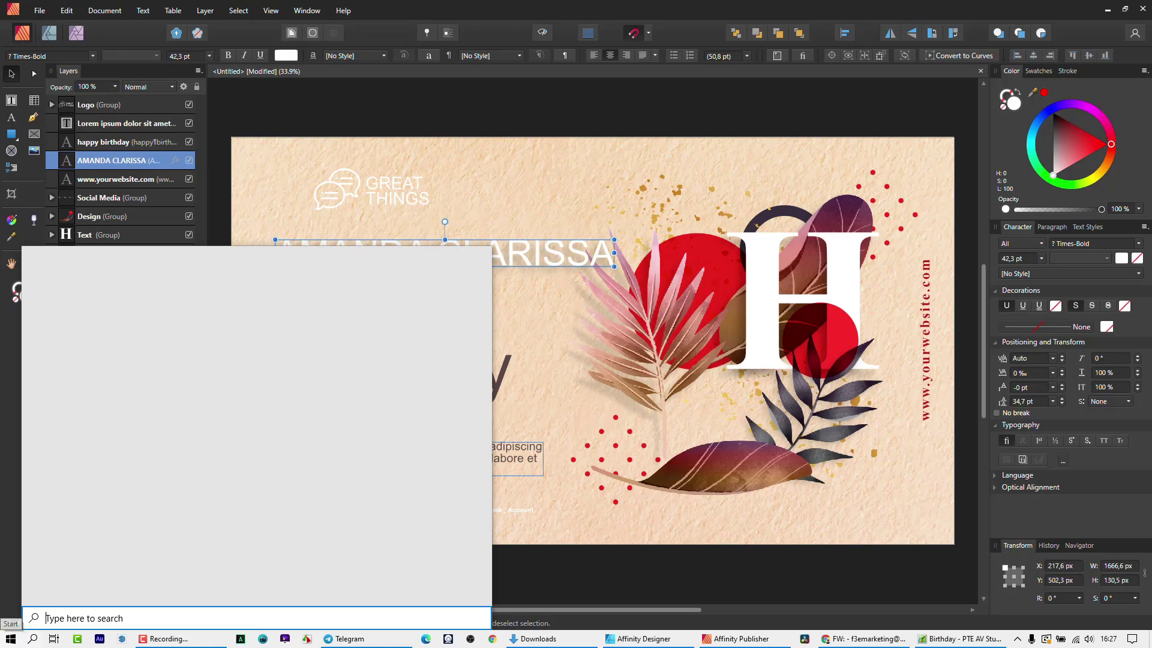
Step: Dismiss the Windows search panel and select the recipient's name text on the card again
left_click(560, 178)
left_click(358, 249)
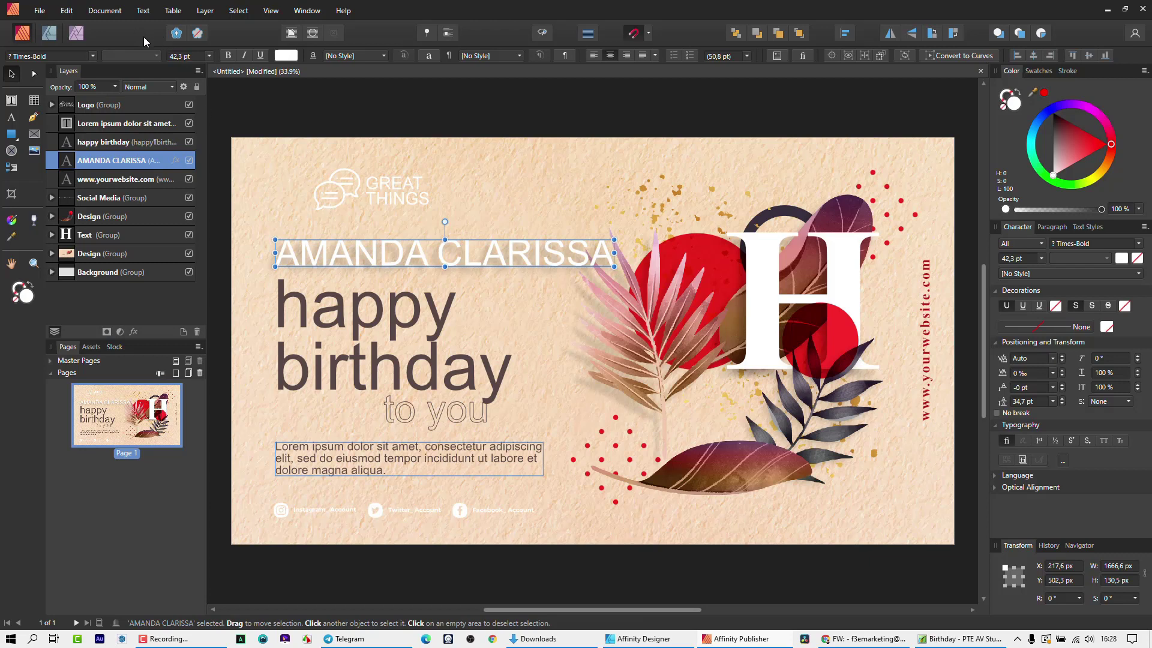
Step: Select the Design group and open the Data Merge Manager from the Document menu
left_click(266, 180)
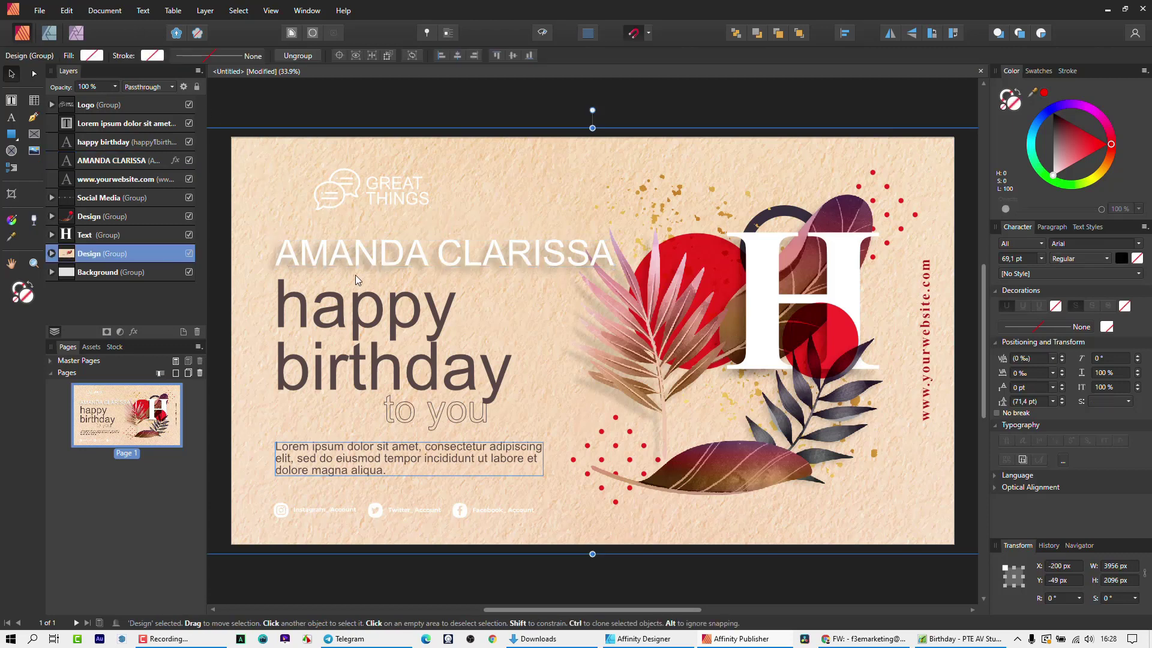
left_click(103, 15)
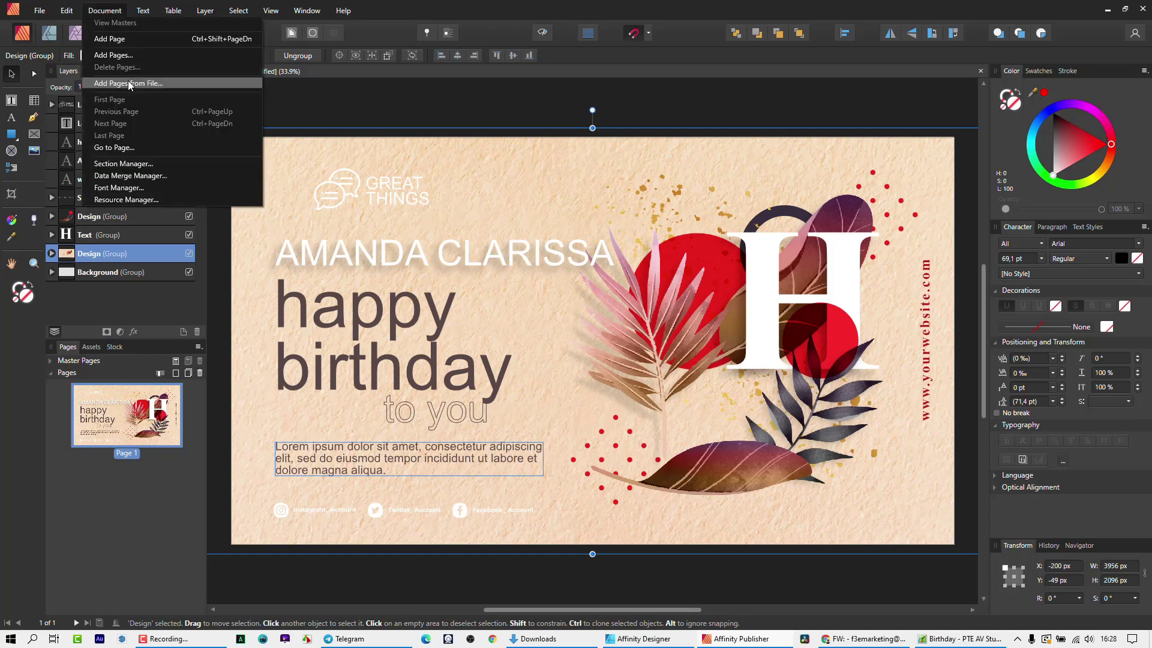
left_click(145, 176)
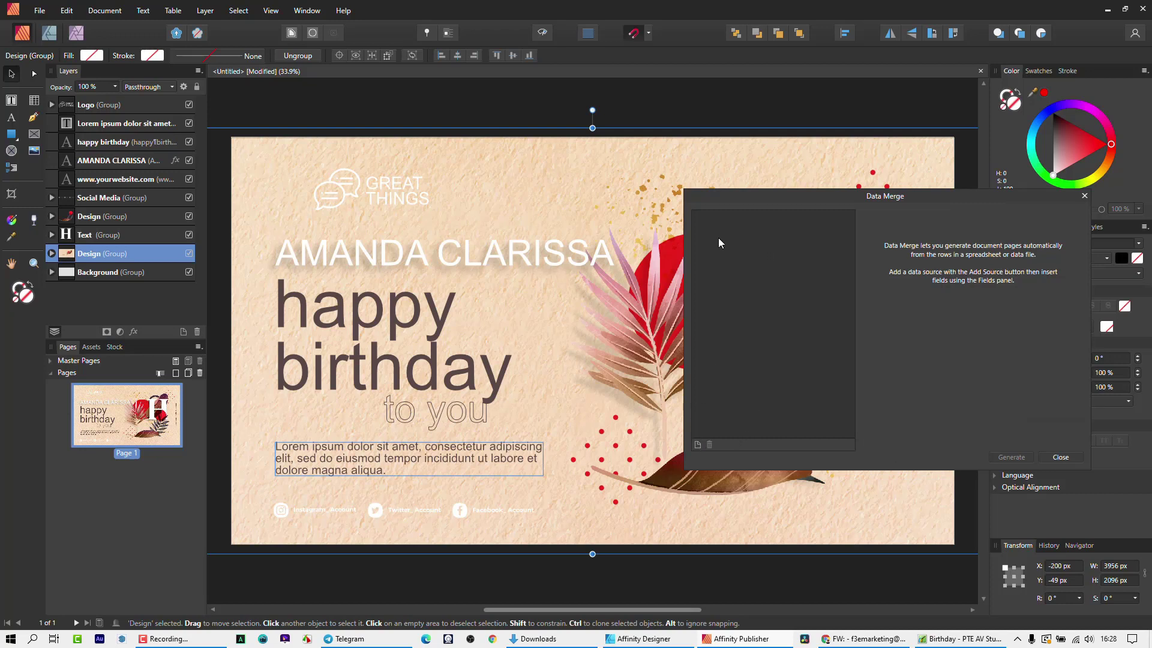
Step: Add SeminarN.xlsx from the Attend Seminar folder as the data merge source
left_click(697, 445)
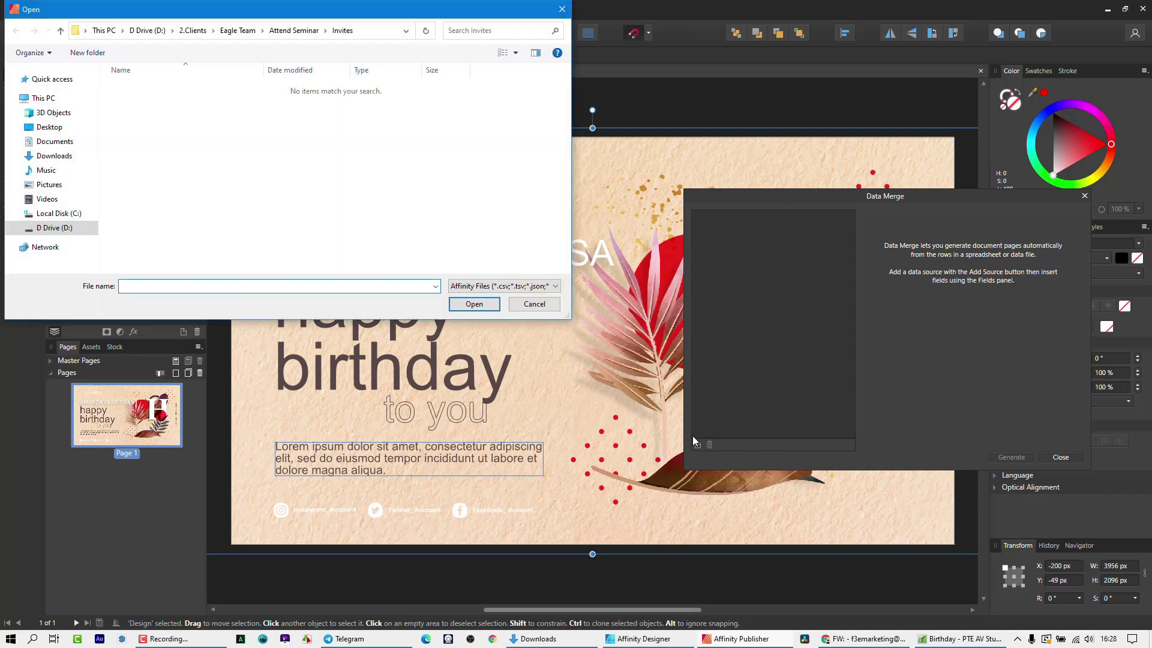
left_click(297, 29)
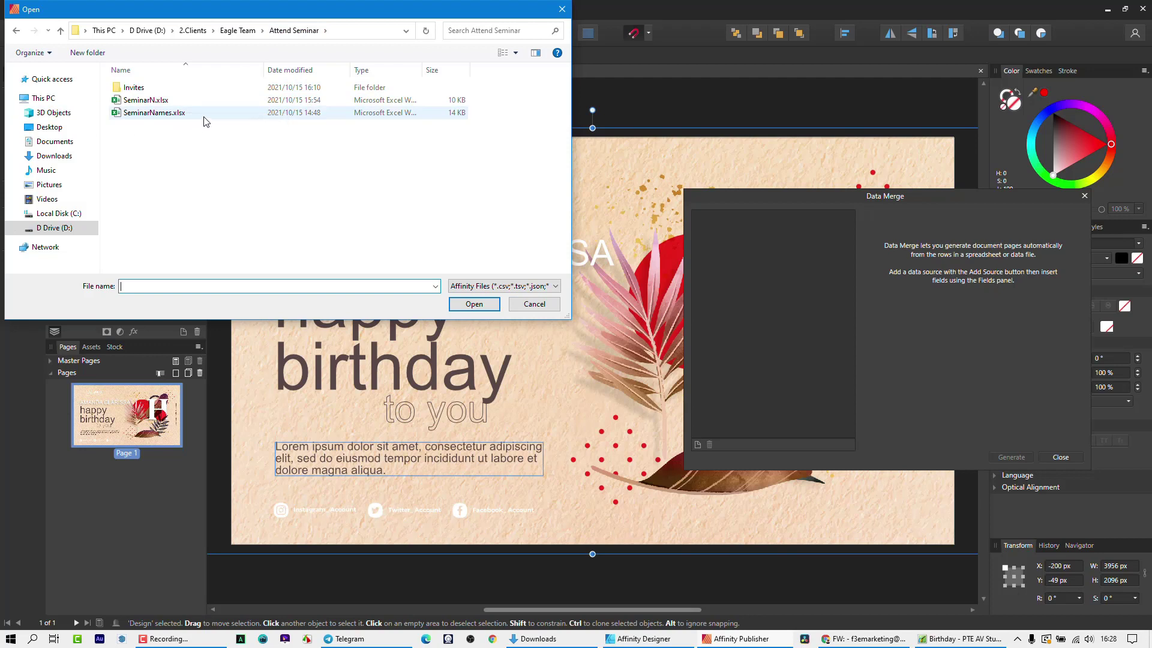
left_click(154, 102)
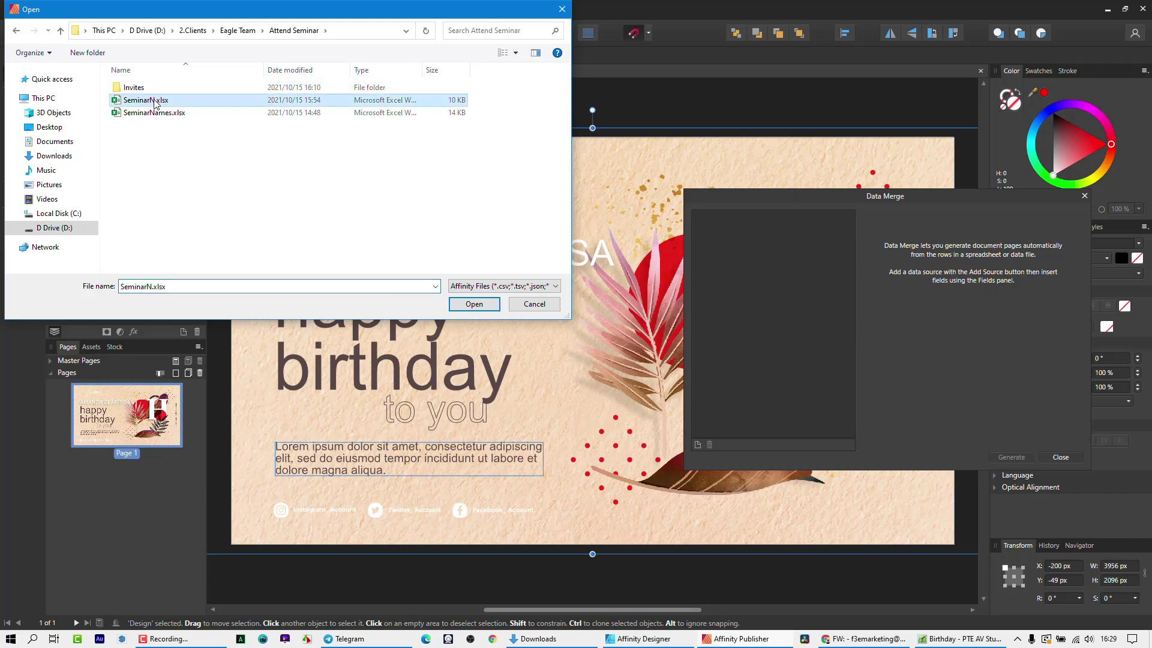
left_click(474, 304)
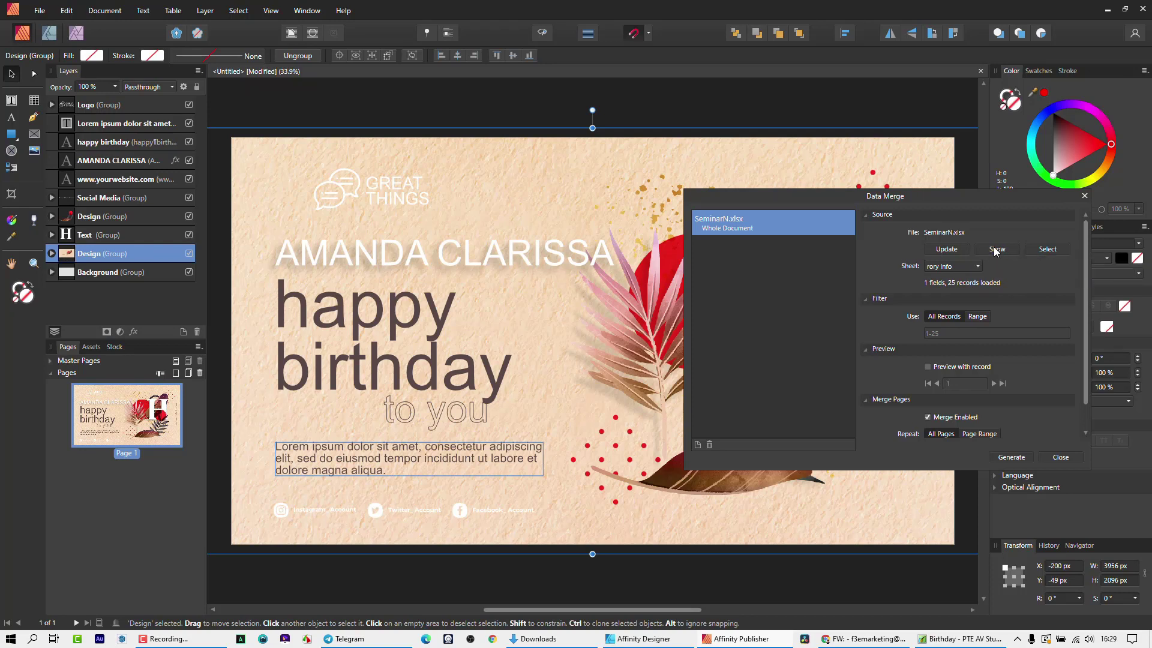
Step: Open SeminarN.xlsx in Excel from its folder on disk
left_click(999, 250)
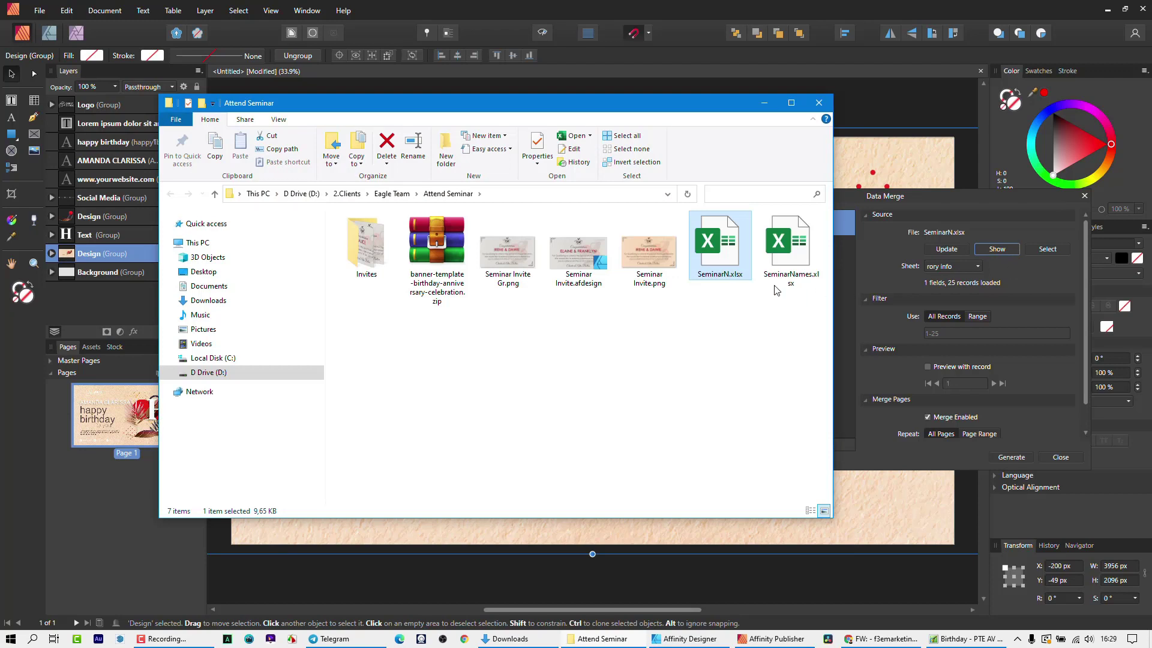
right_click(715, 251)
left_click(750, 259)
left_click(818, 103)
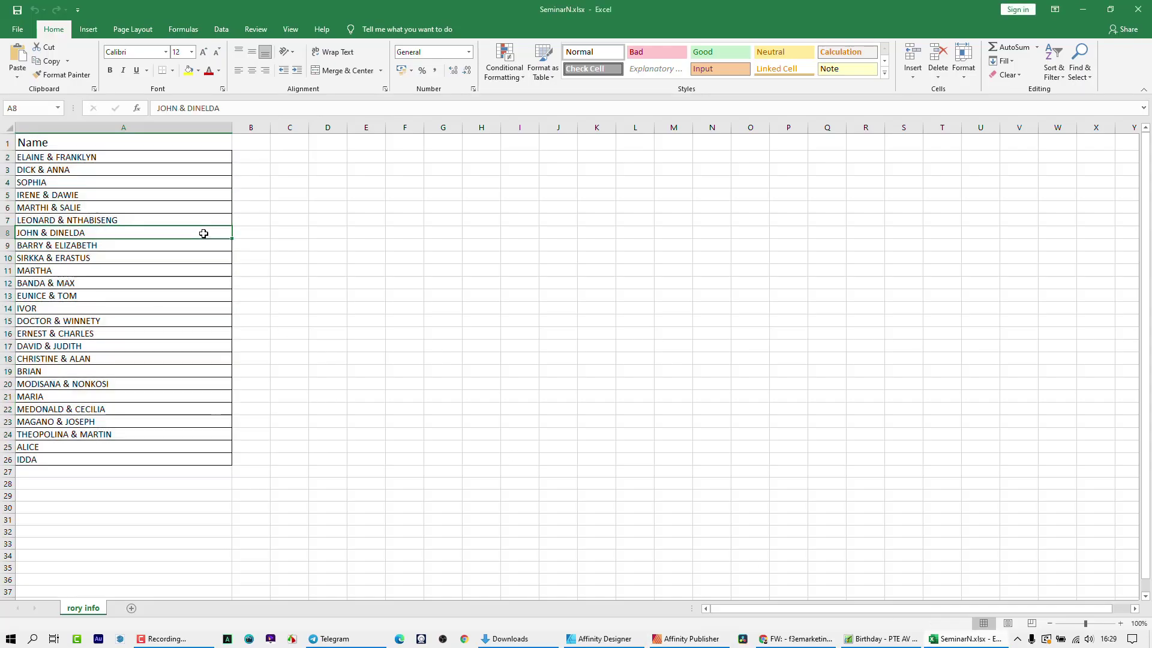
Step: Check that the sheet holds only the Name column, with nothing beside the names
left_click(108, 144)
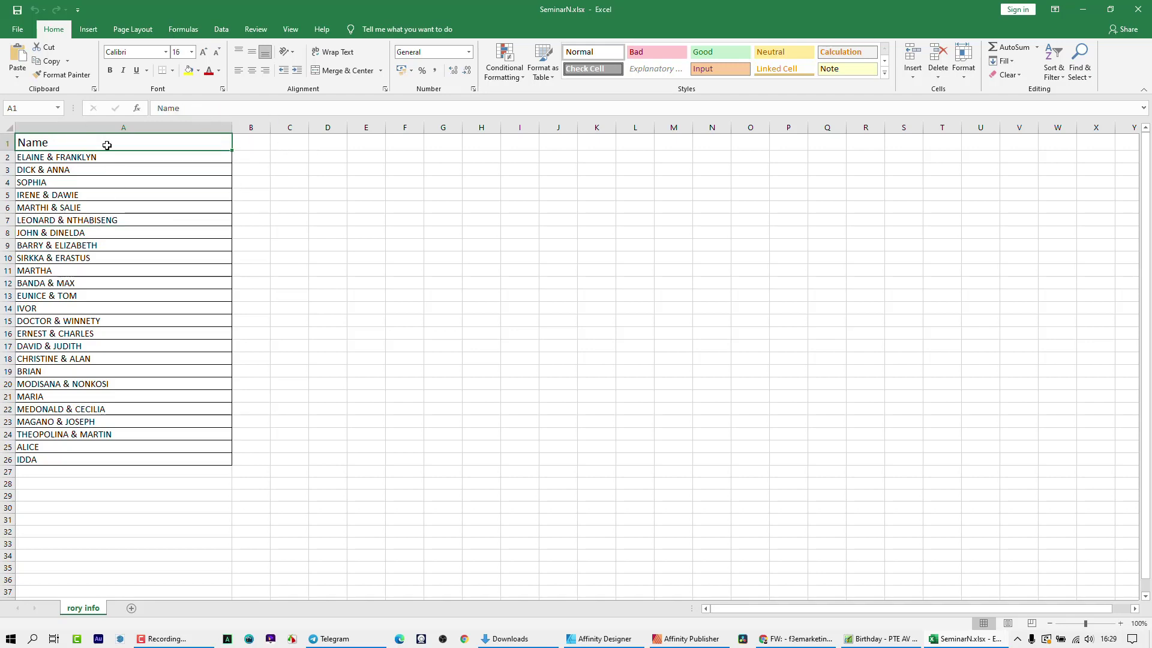
left_click(252, 144)
left_click(288, 143)
left_click(326, 139)
left_click(374, 147)
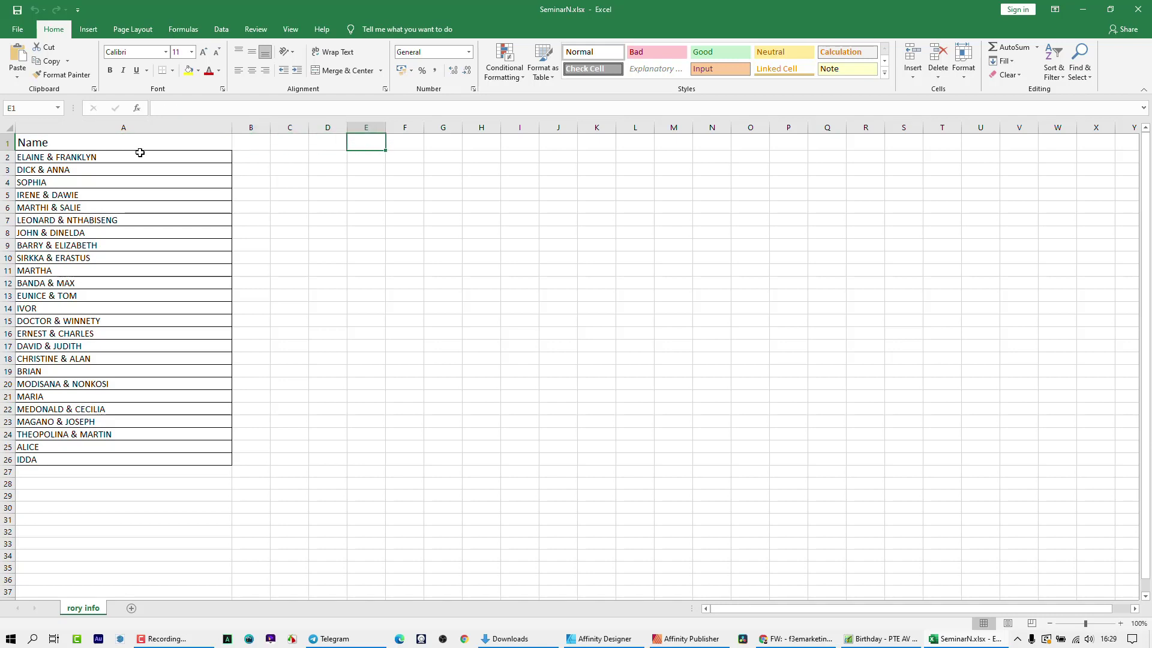
left_click(248, 143)
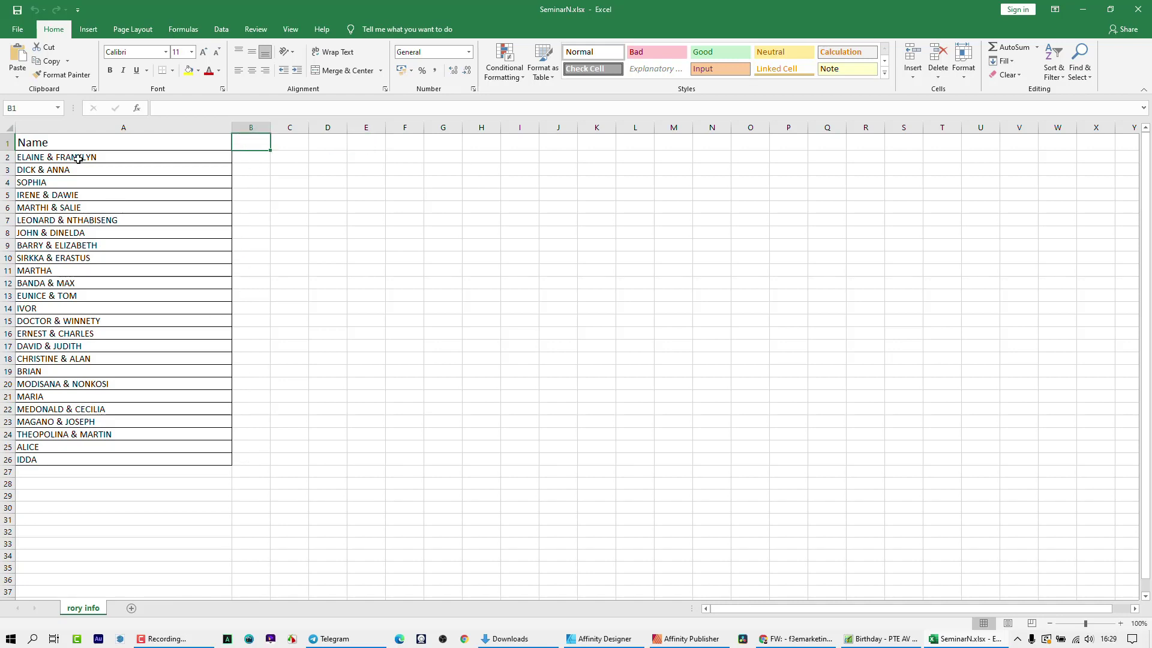
left_click(41, 160)
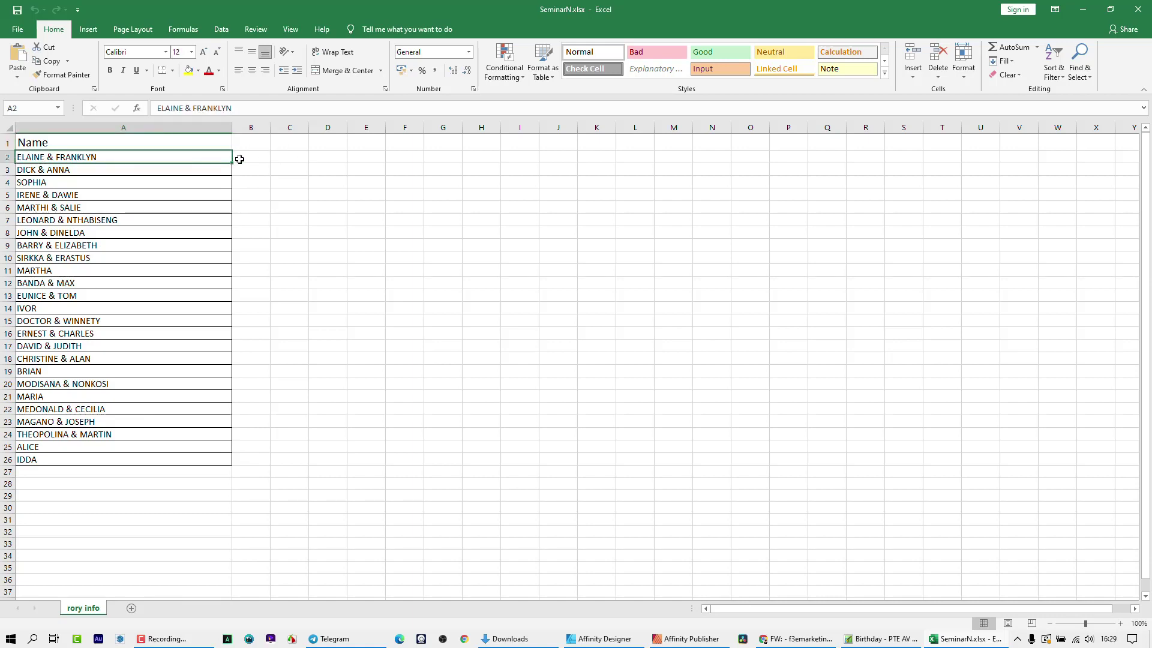
left_click(240, 160)
left_click(303, 161)
left_click(326, 154)
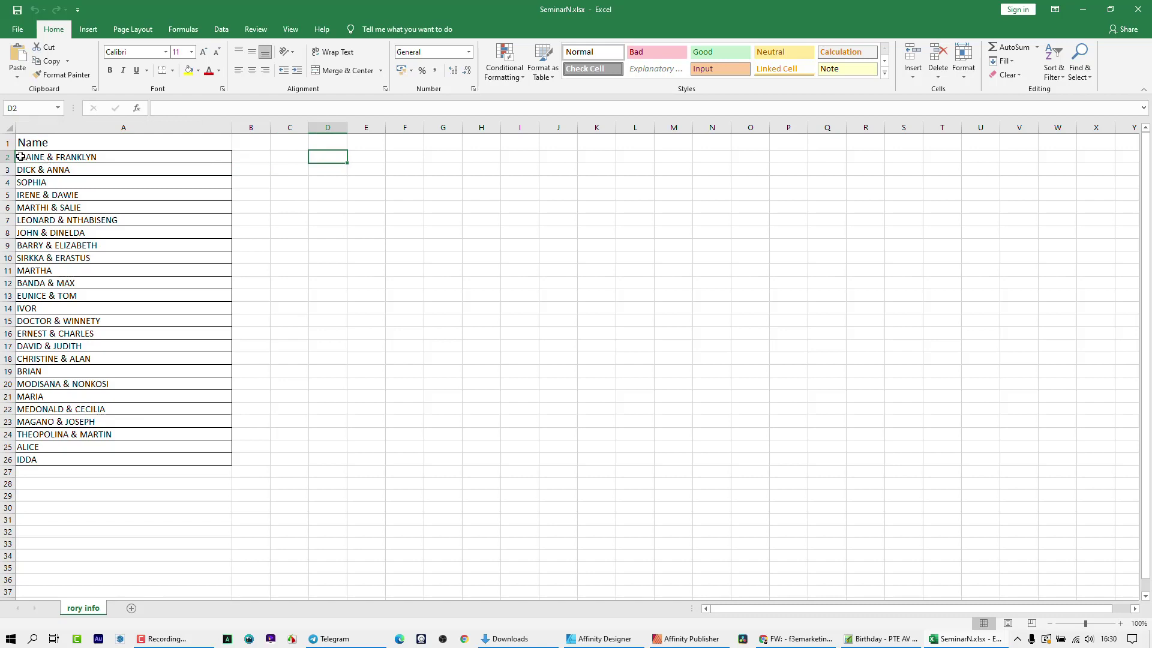
left_click_drag(540, 156, 578, 154)
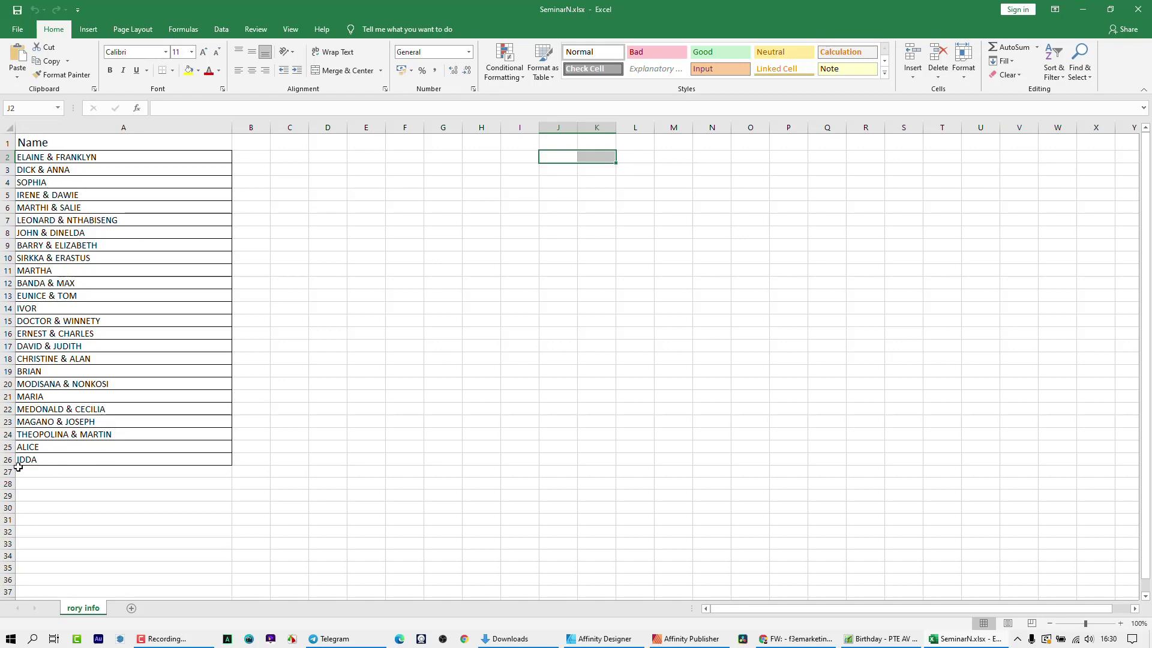
Step: Quit Excel and return to Data Merge, cancelling the file browser to keep SeminarN.xlsx as the source
left_click(1138, 10)
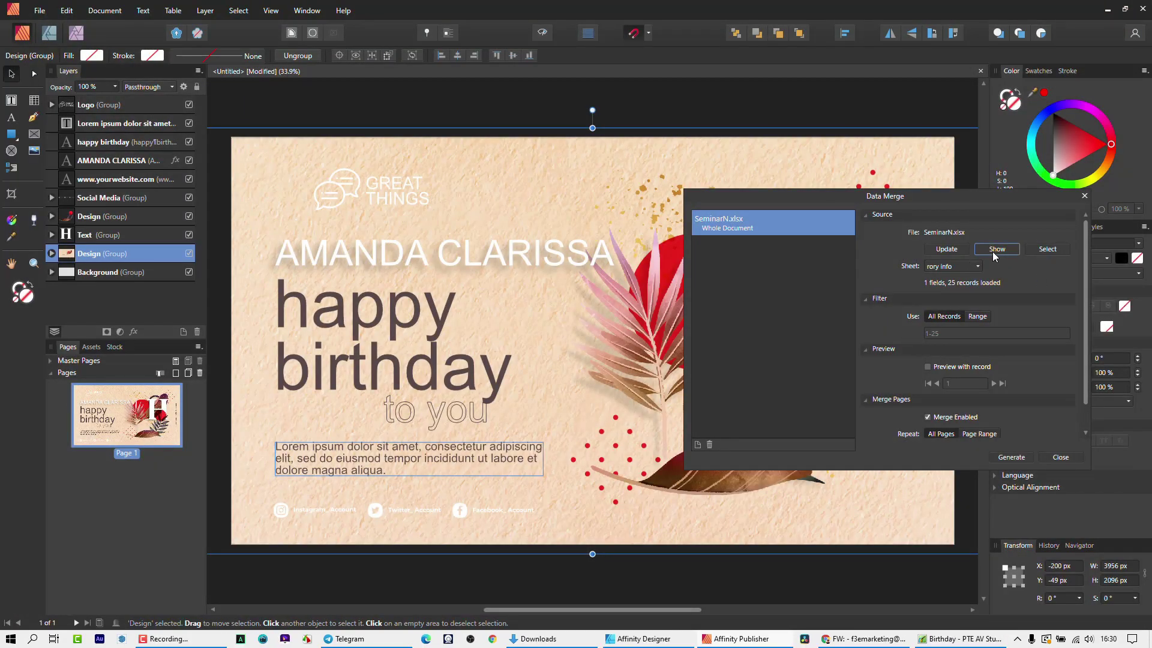
left_click(1050, 249)
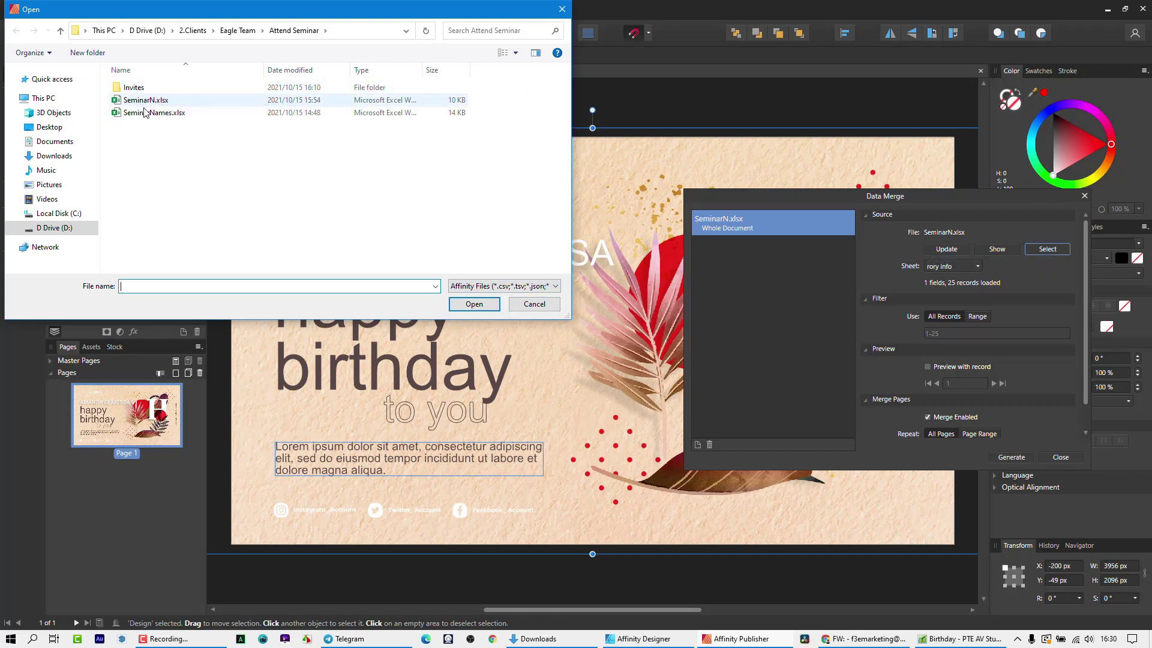
left_click(533, 304)
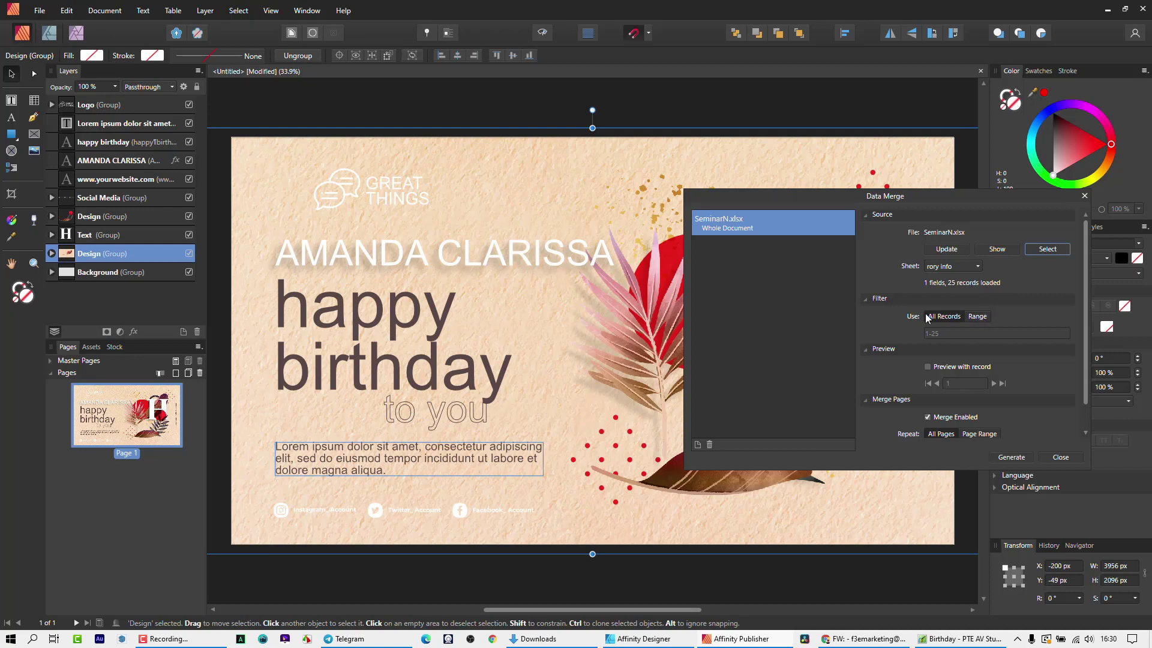
Step: Turn on Preview with record 1, then move the Data Merge window aside and close it
left_click(927, 367)
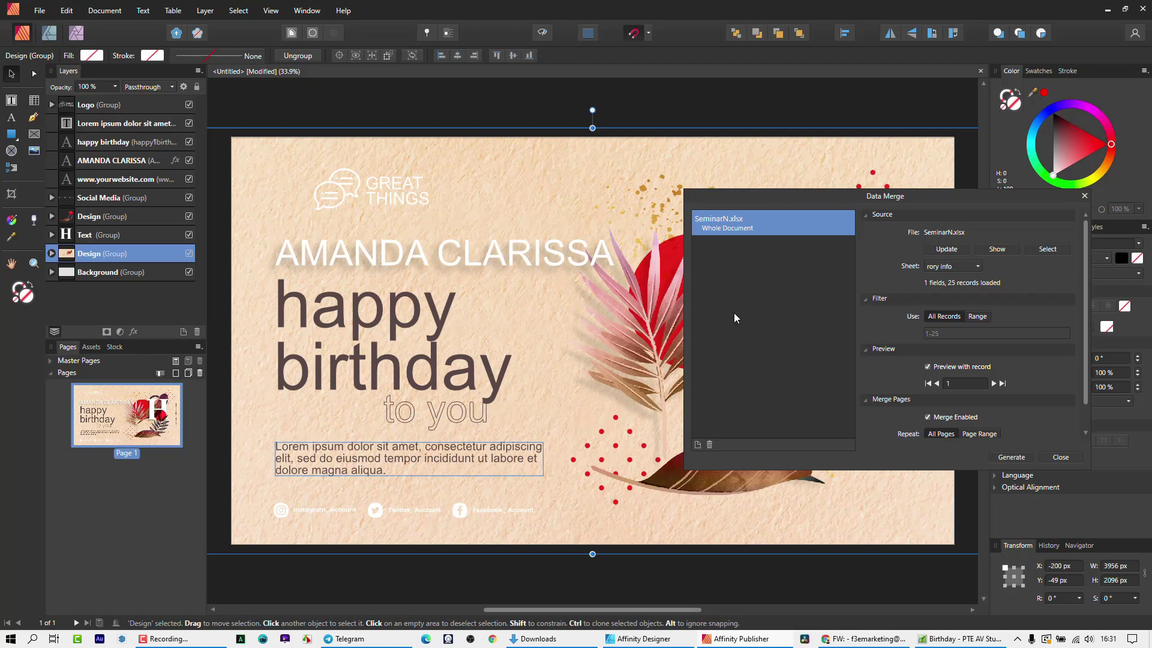
left_click_drag(948, 201, 859, 179)
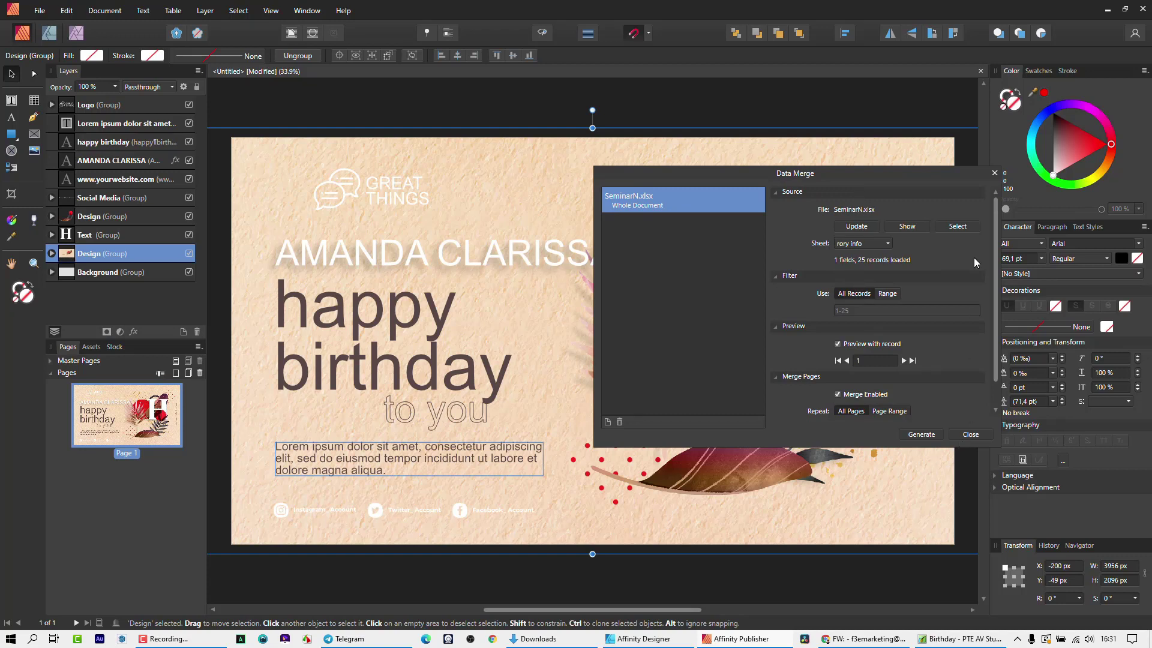
left_click(993, 174)
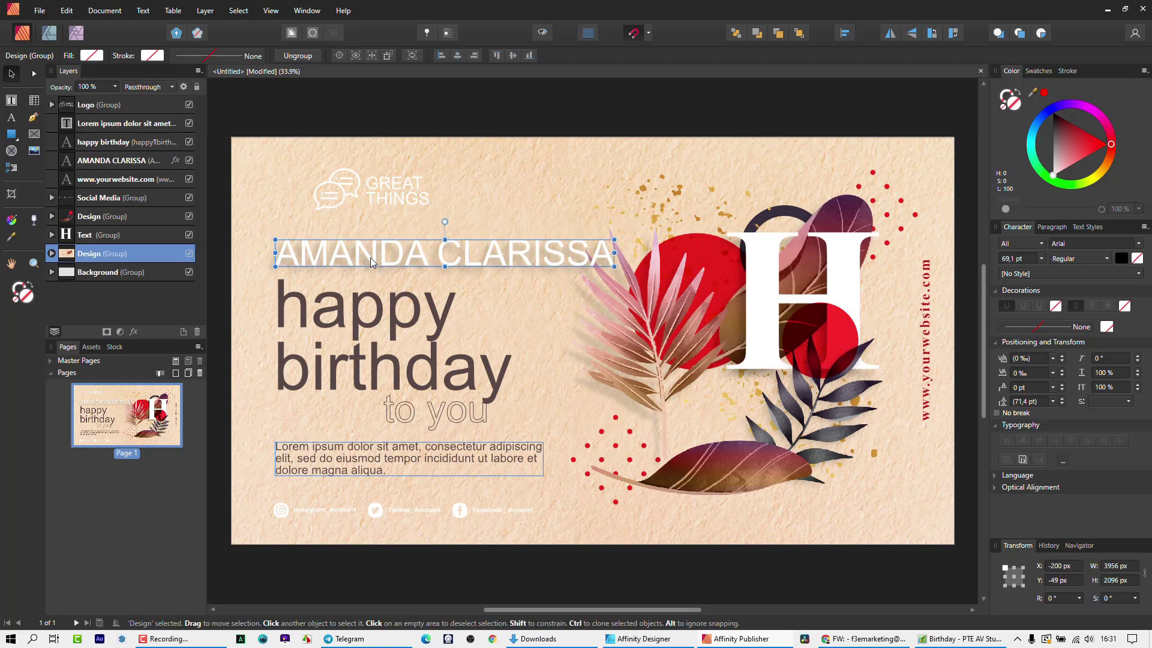
Step: Select the card's name text and show View > Studio > Fields, placing the panel lower on screen
left_click(370, 258)
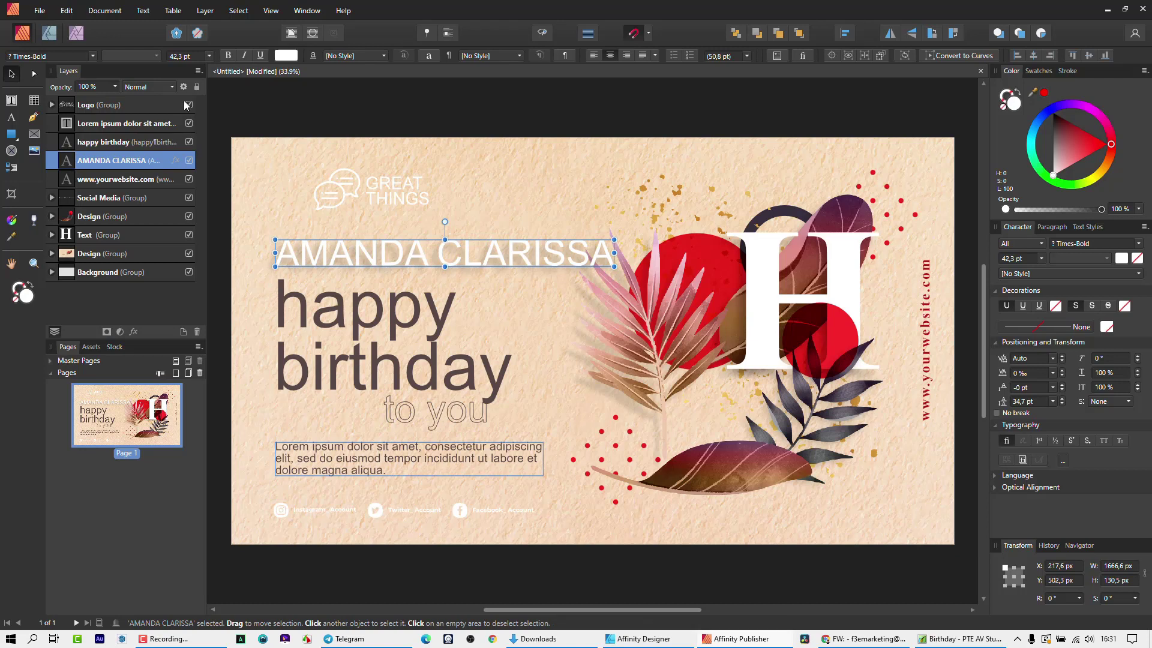
left_click(270, 11)
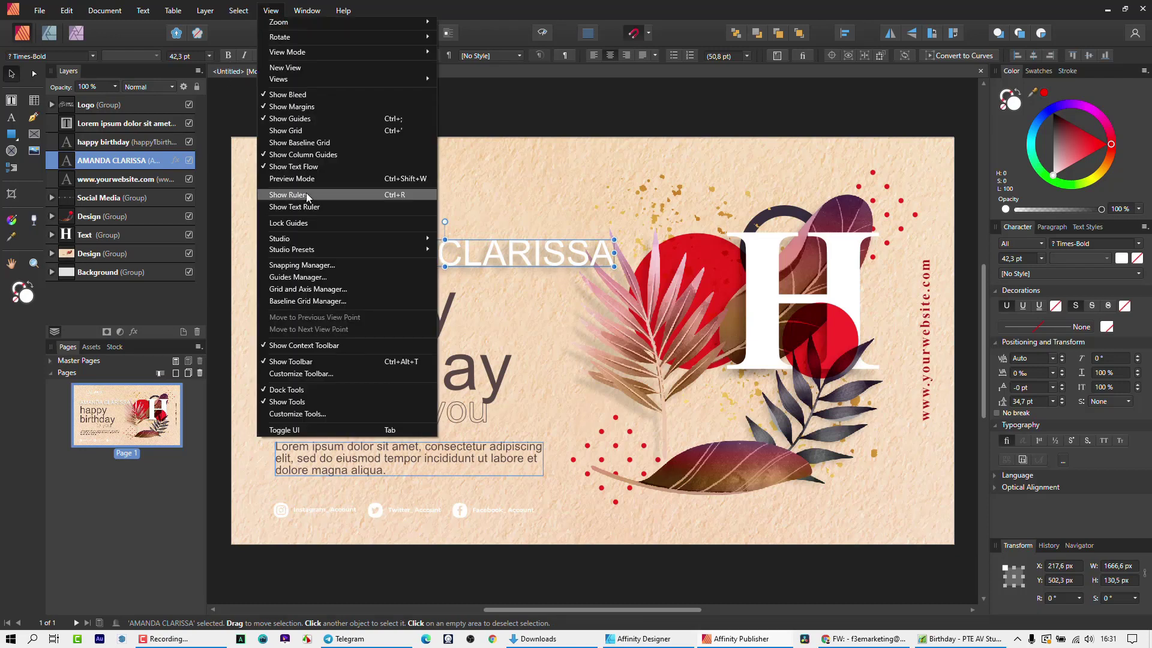
mouse_move(315, 235)
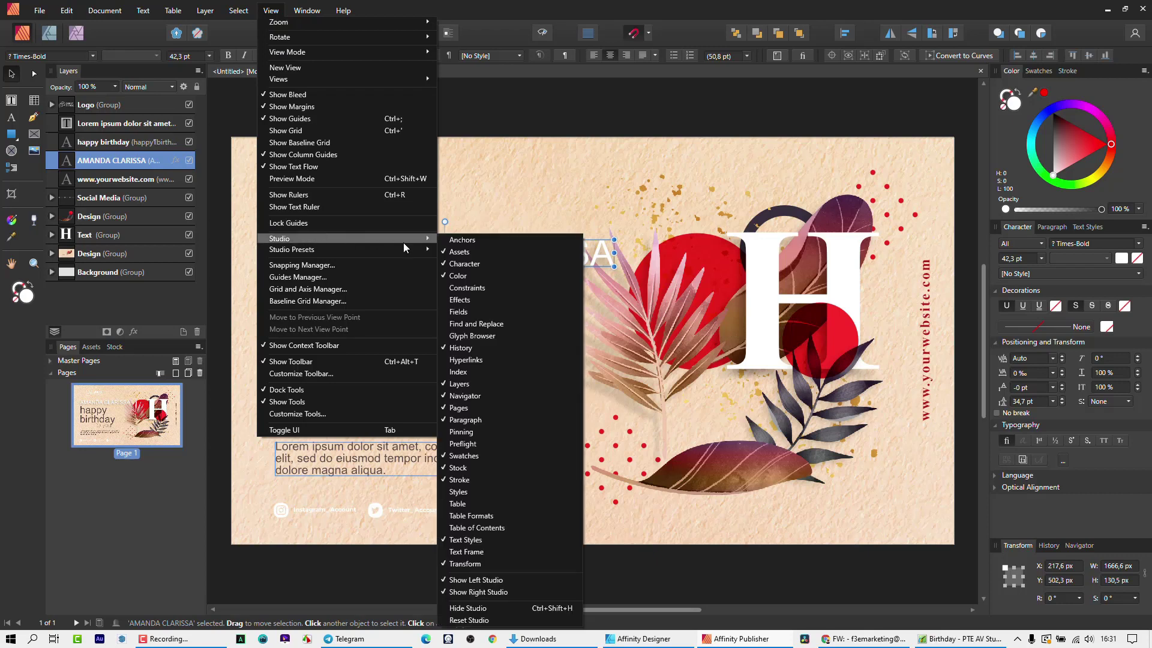
left_click(465, 312)
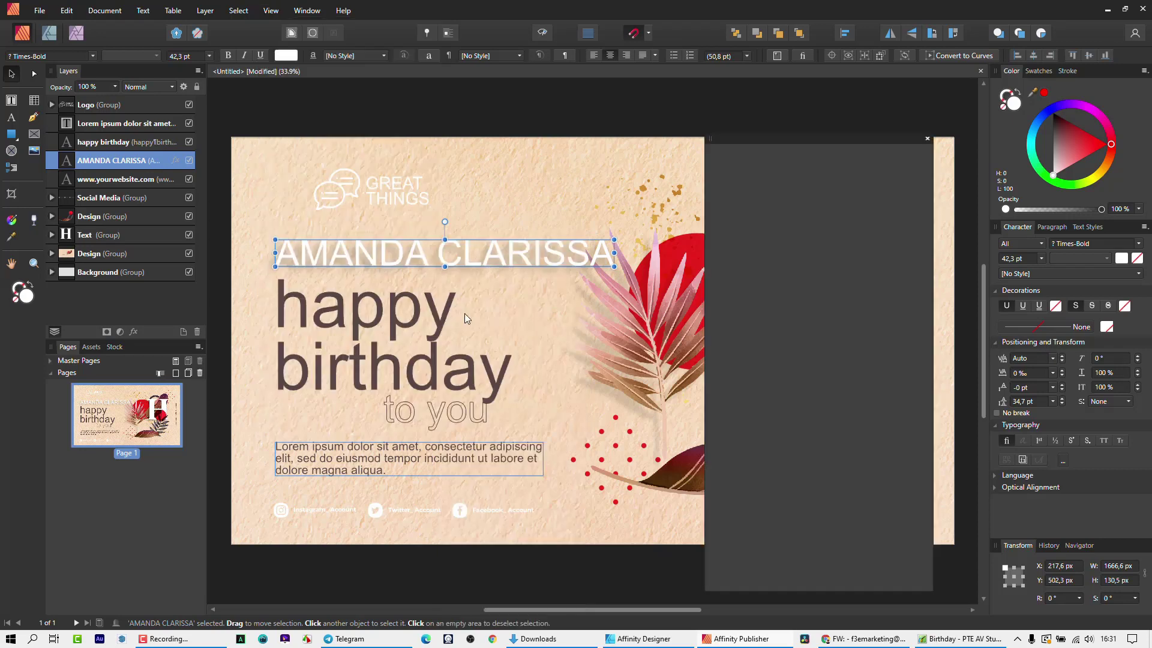
left_click_drag(772, 142, 773, 246)
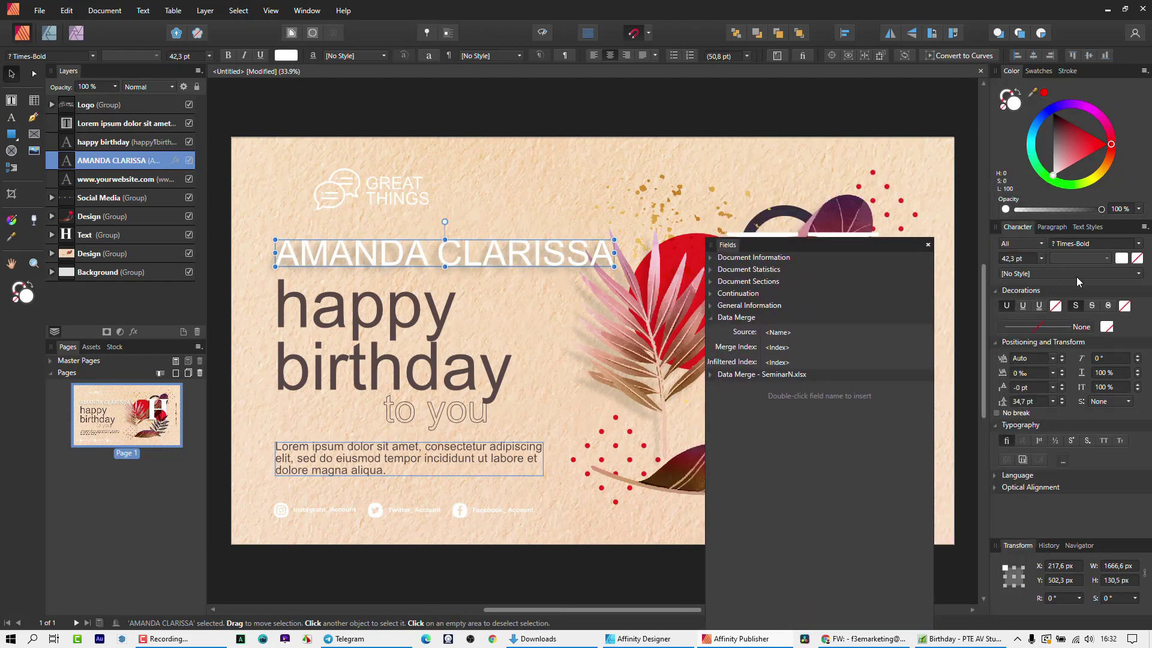
Step: Move the Fields panel back up and expand 'Data Merge - SeminarN.xlsx' to reveal the Name field
left_click_drag(856, 246, 869, 168)
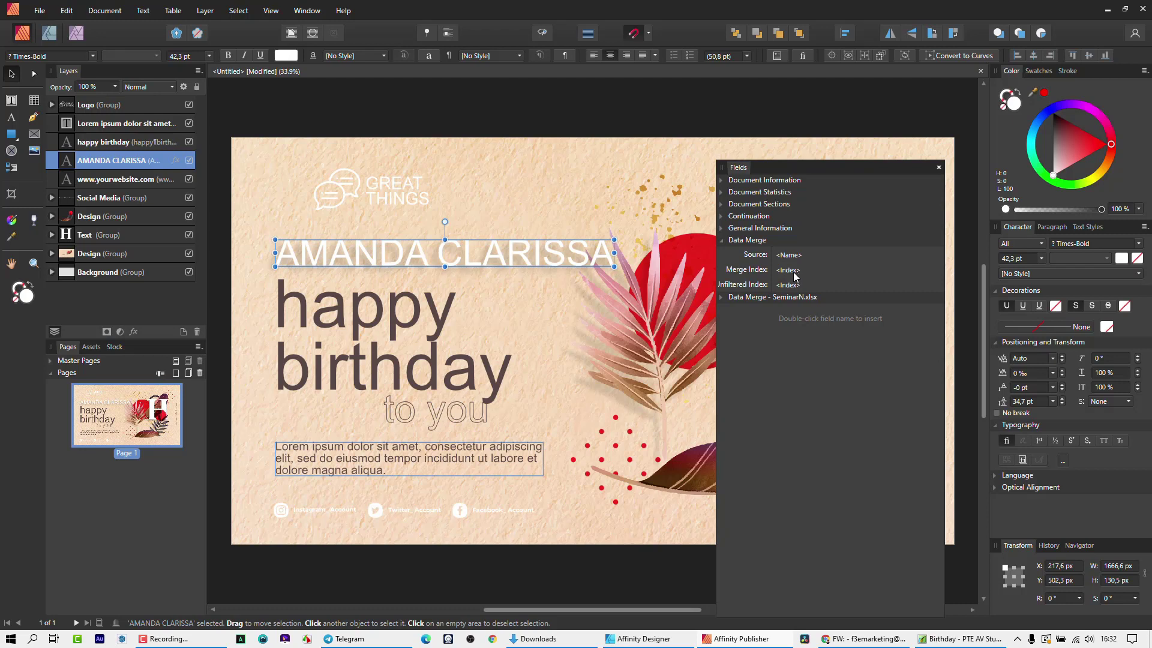
left_click(721, 297)
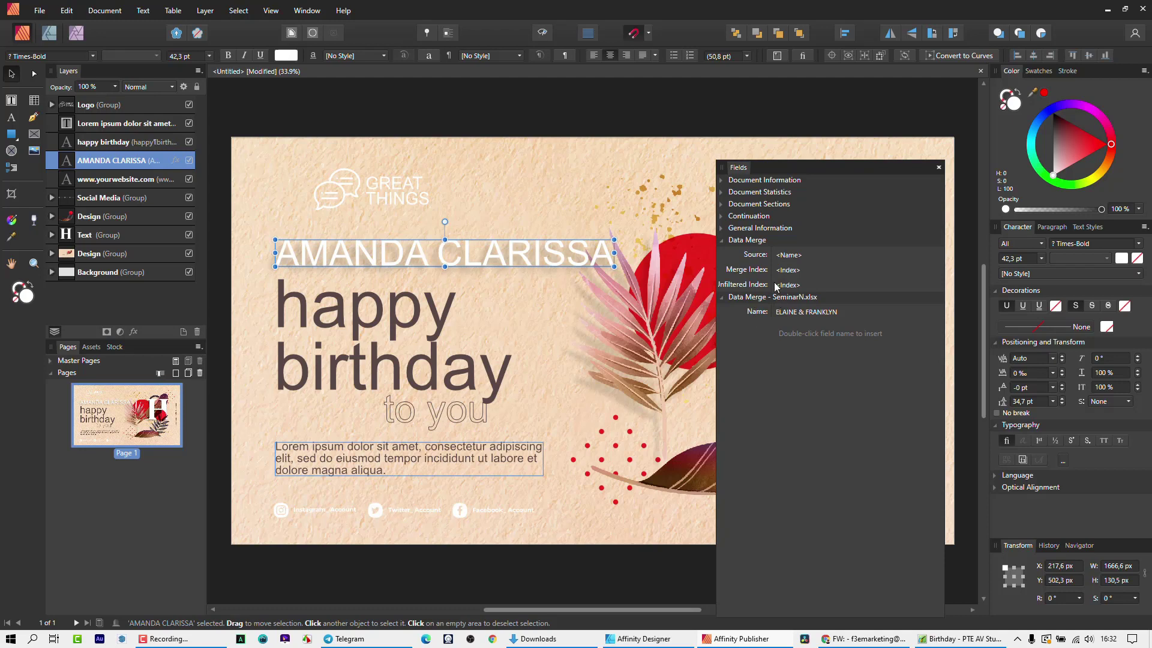
left_click(701, 367)
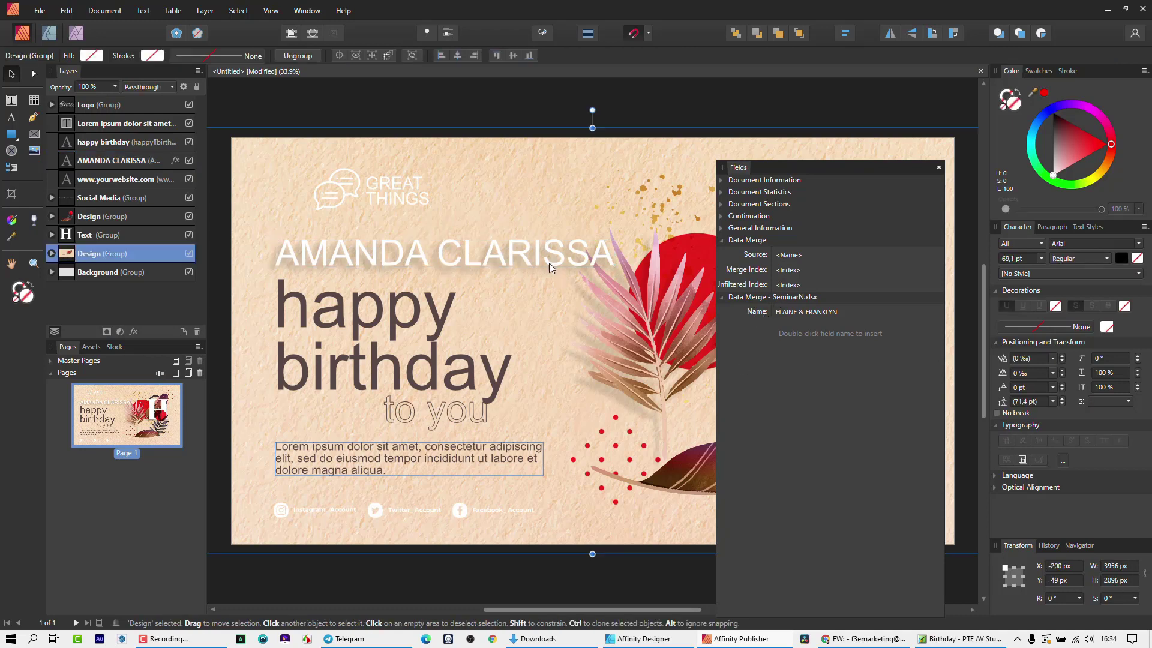
left_click(524, 250)
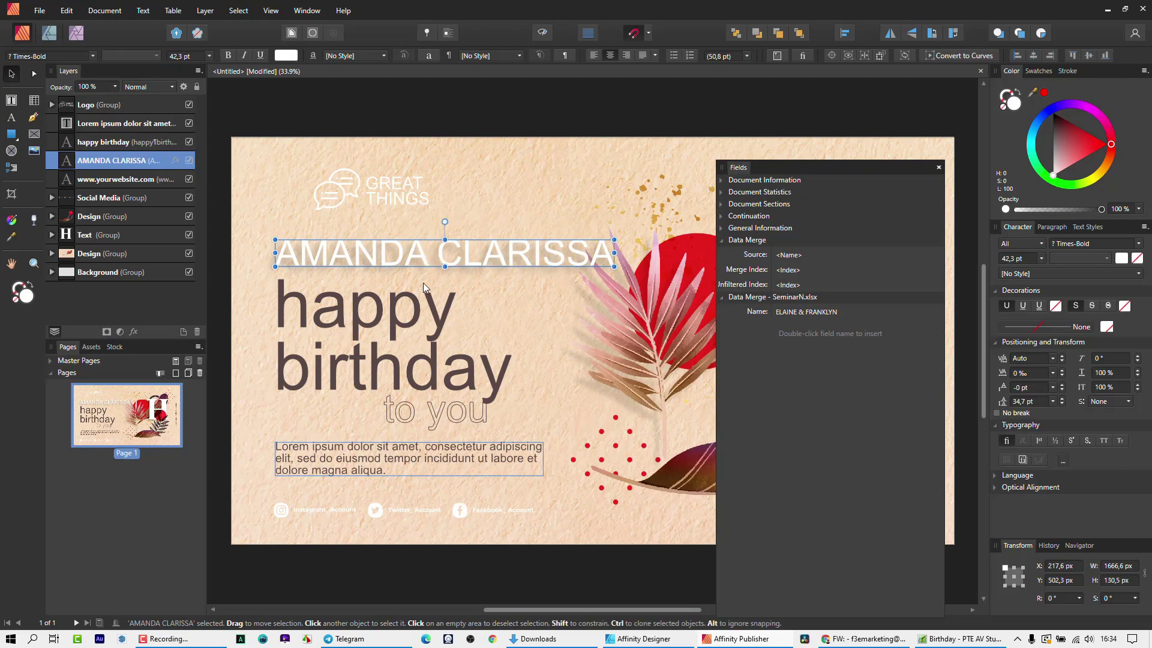
Step: Replace the whole placeholder name line with the Name merge field, undoing a misplaced first insertion
double_click(413, 253)
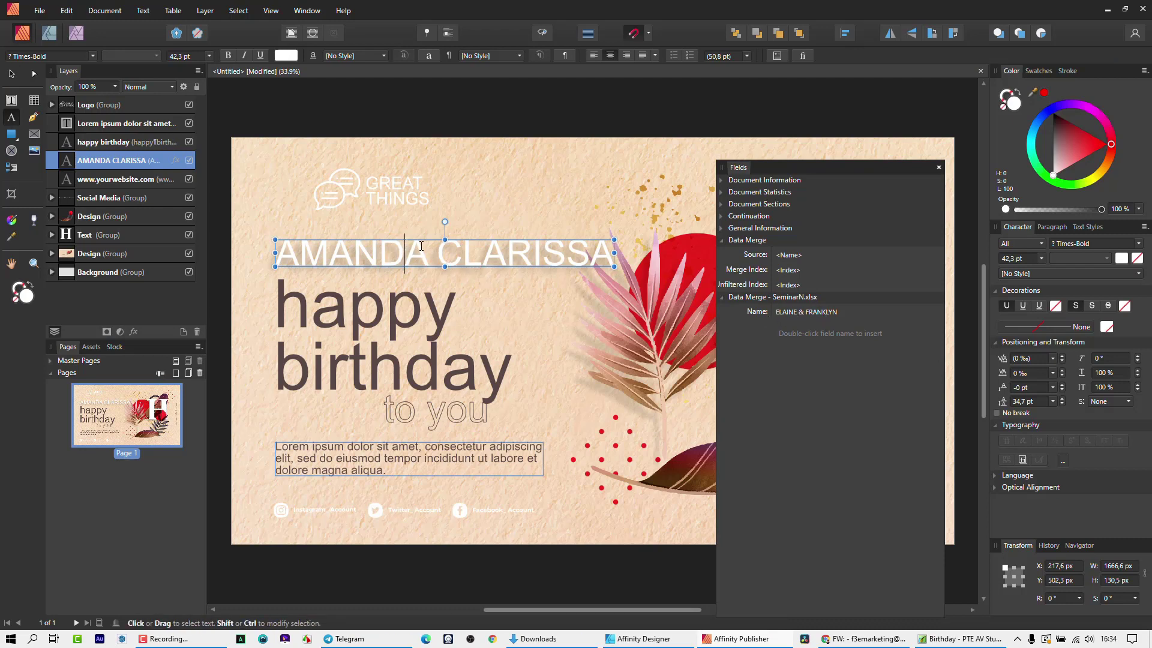
double_click(756, 312)
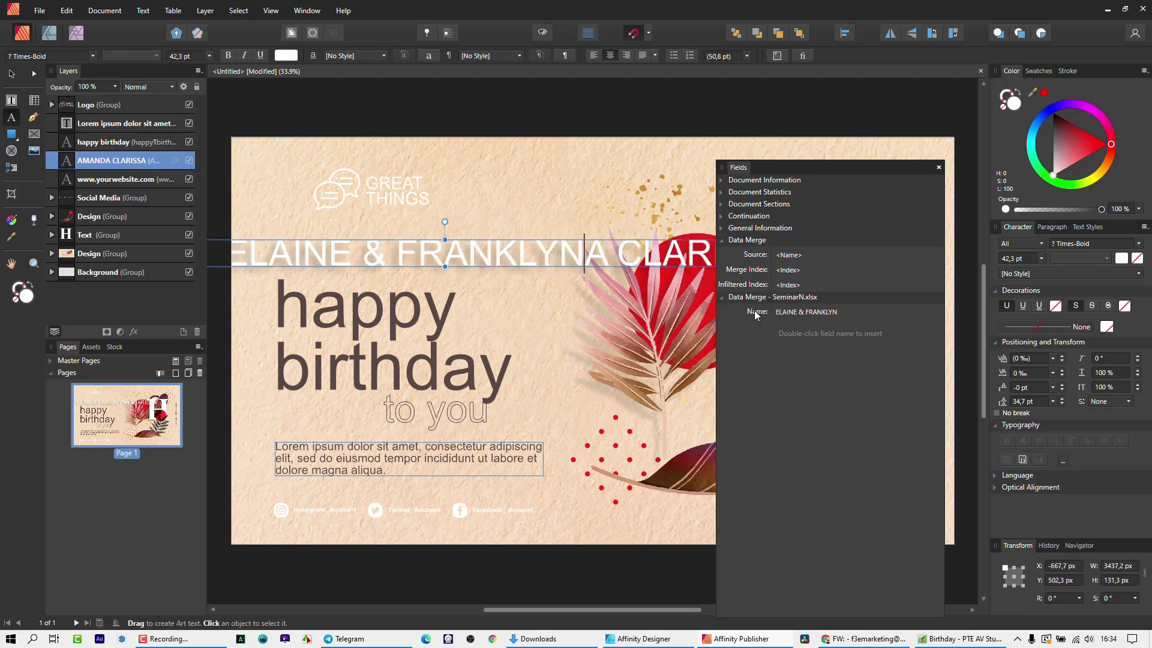
key("ctrl+z")
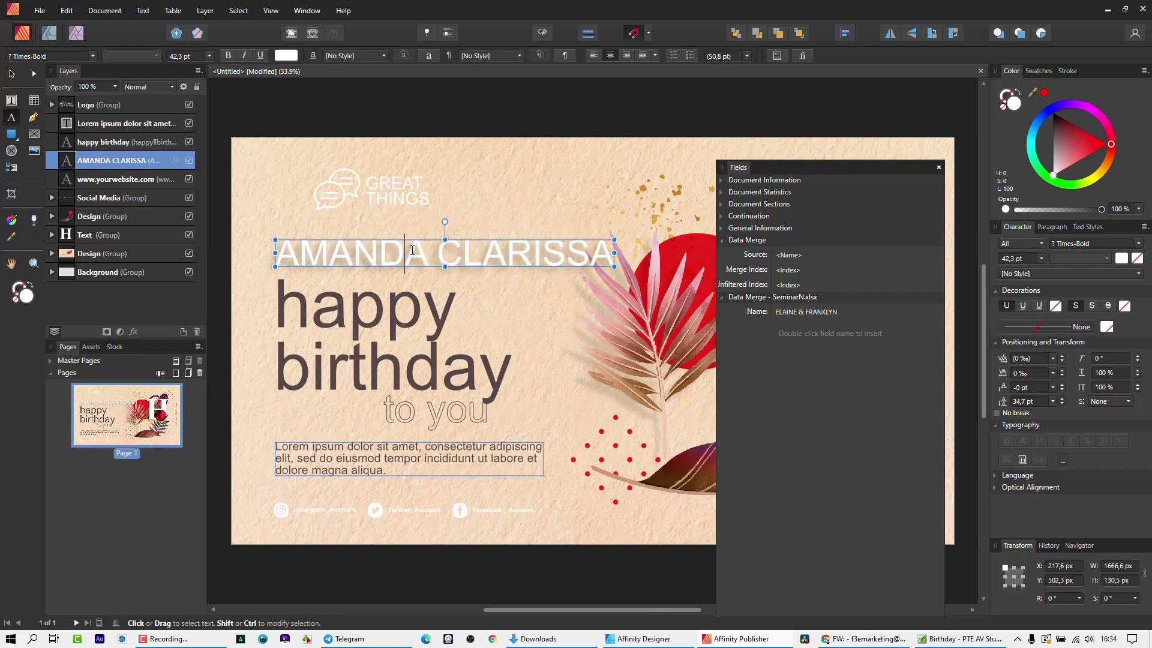
triple_click(294, 255)
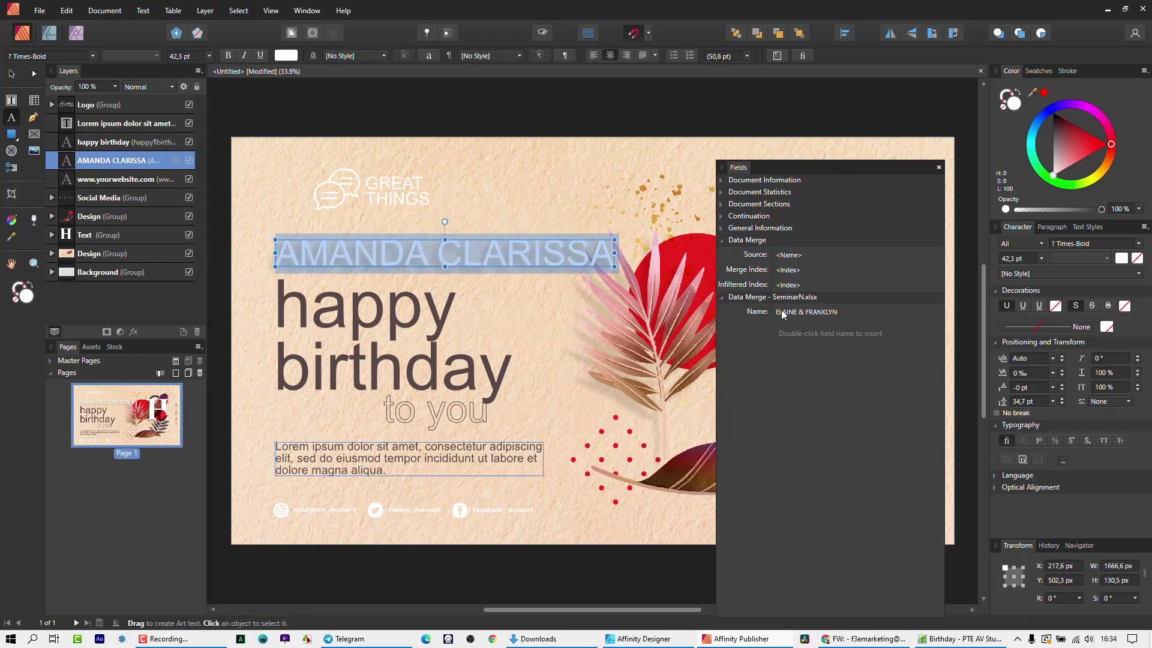
double_click(757, 311)
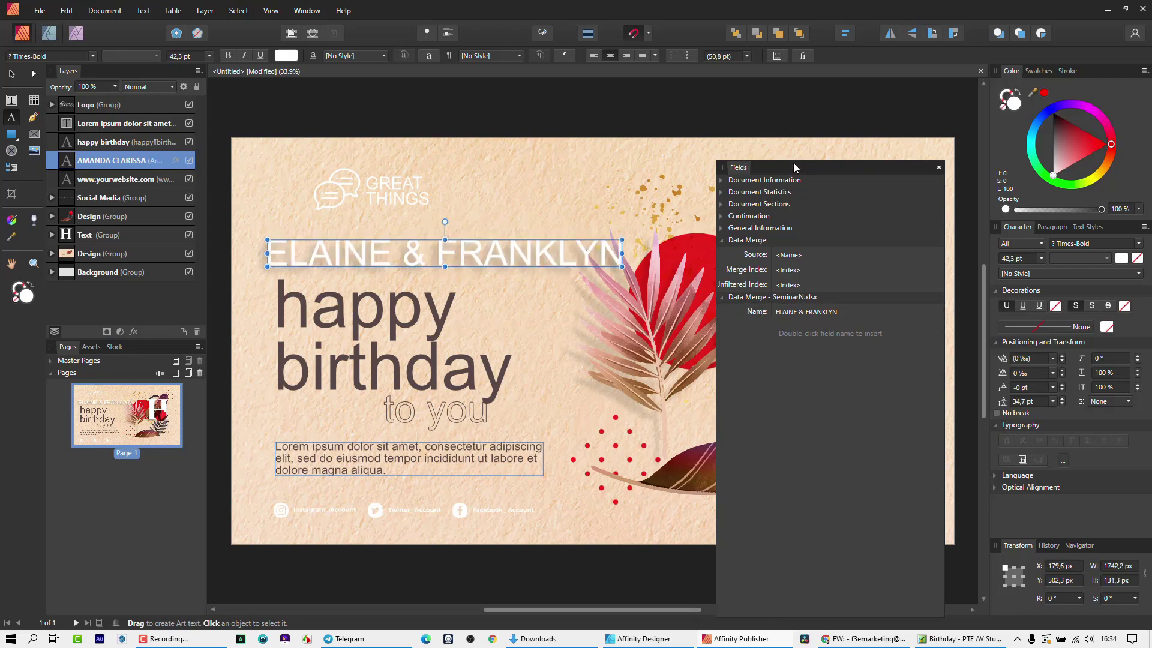
Step: Close the Fields panel and reopen Document > Data Merge Manager, moved off the card
left_click(939, 169)
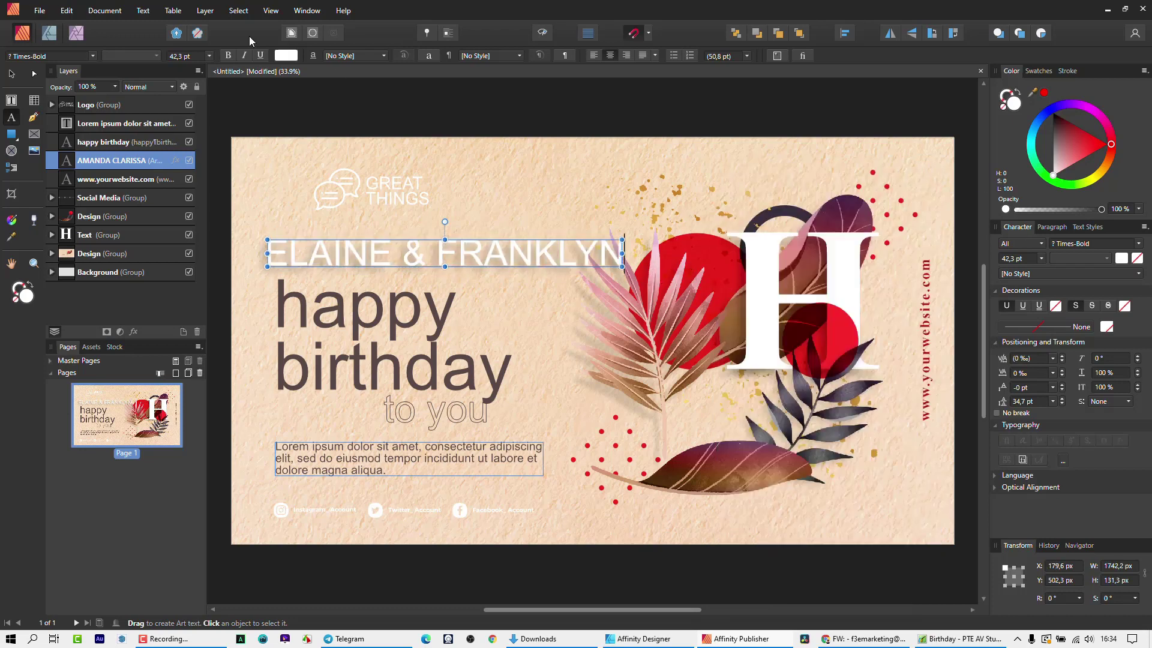
left_click(105, 11)
left_click(130, 175)
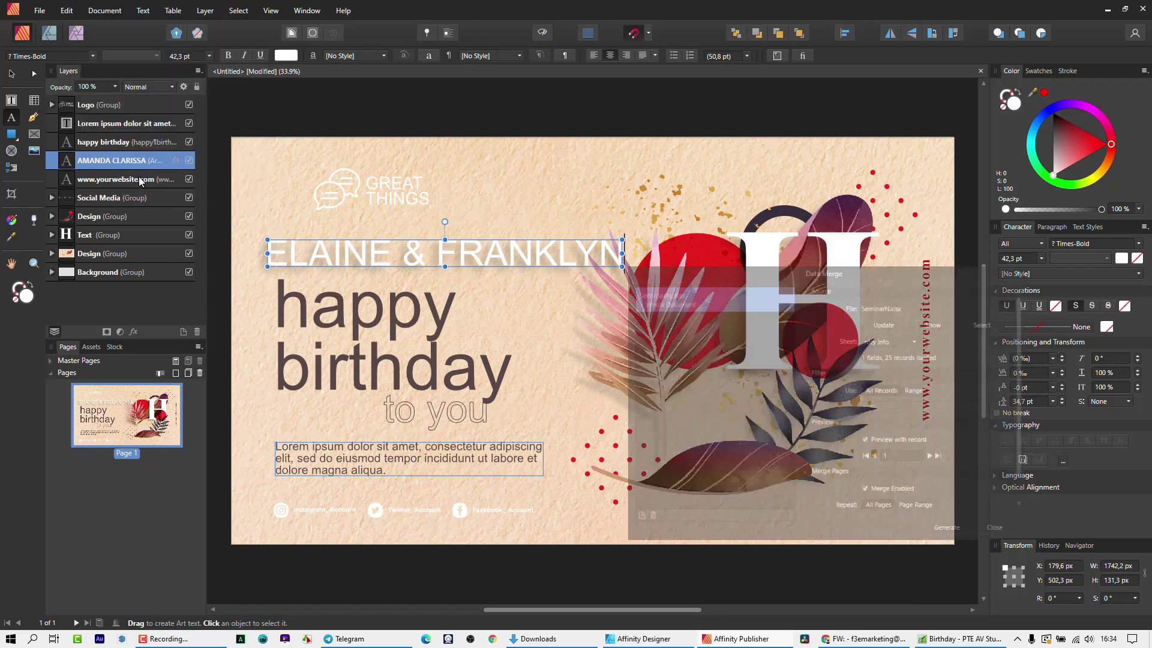
left_click_drag(769, 269, 845, 141)
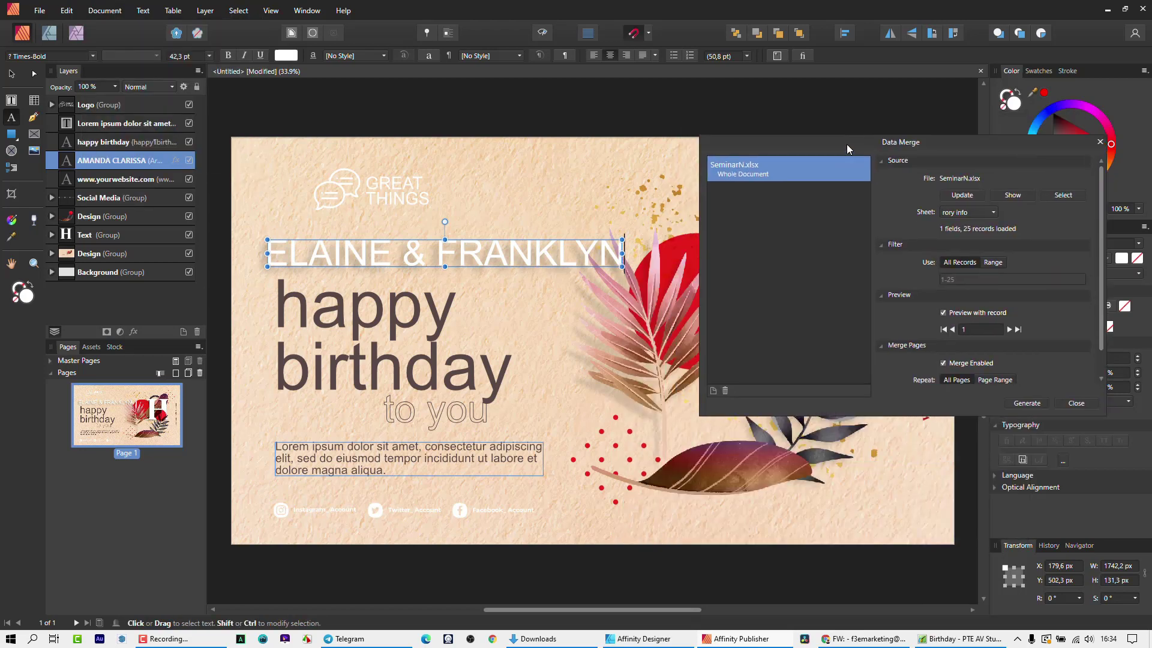
left_click(11, 73)
left_click(344, 146)
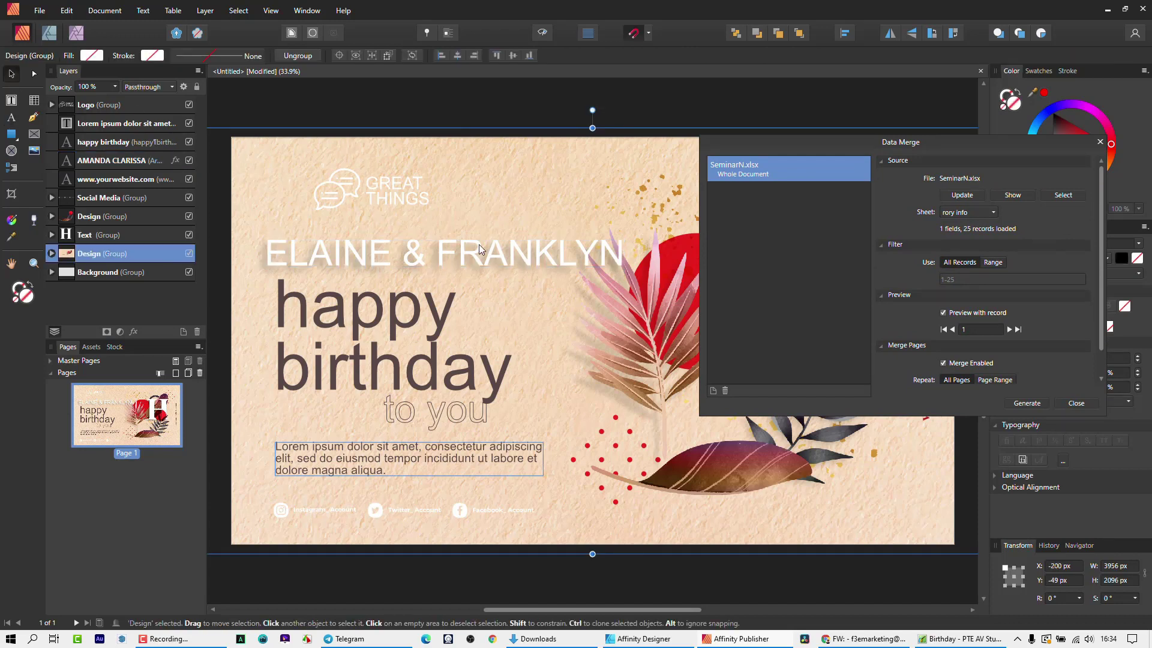
Step: Step the preview forward through records 2 to 8, then back to record 6
left_click(1009, 330)
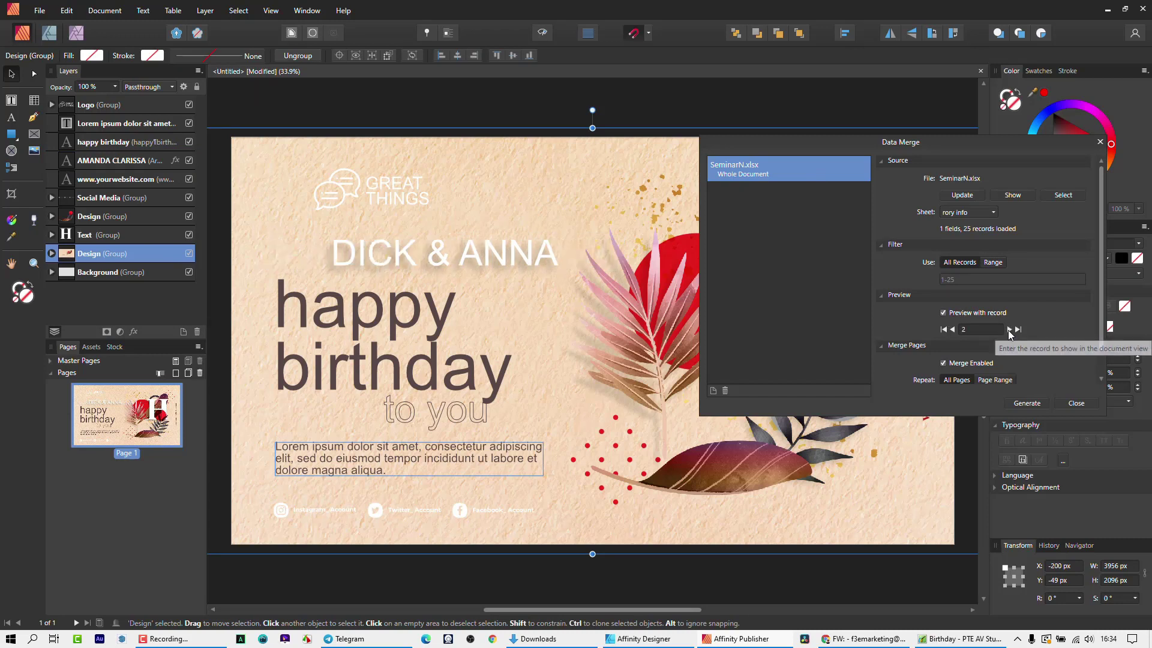
left_click(1009, 329)
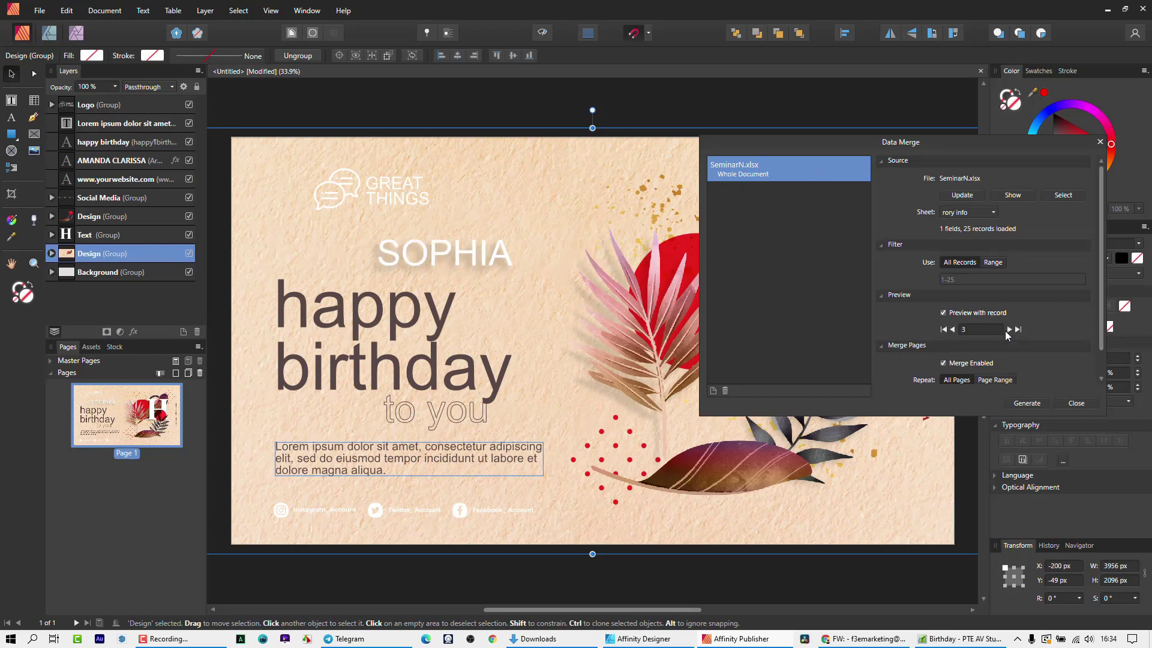
left_click(1009, 329)
left_click(1008, 329)
left_click(1008, 329)
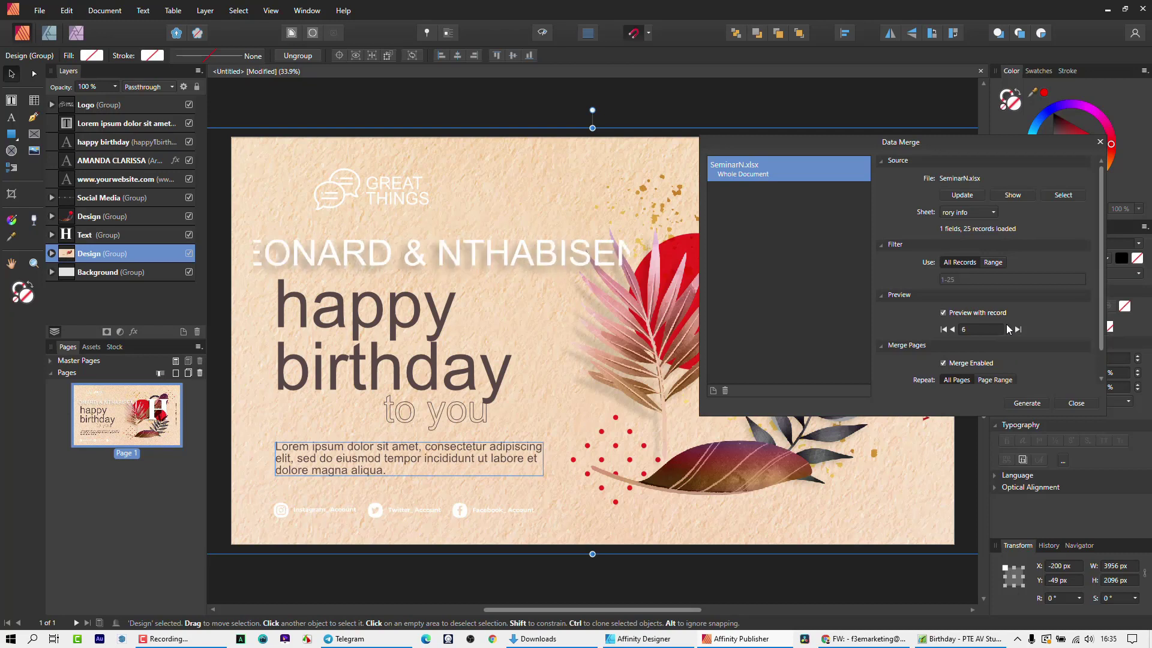
left_click(1008, 329)
left_click(1007, 330)
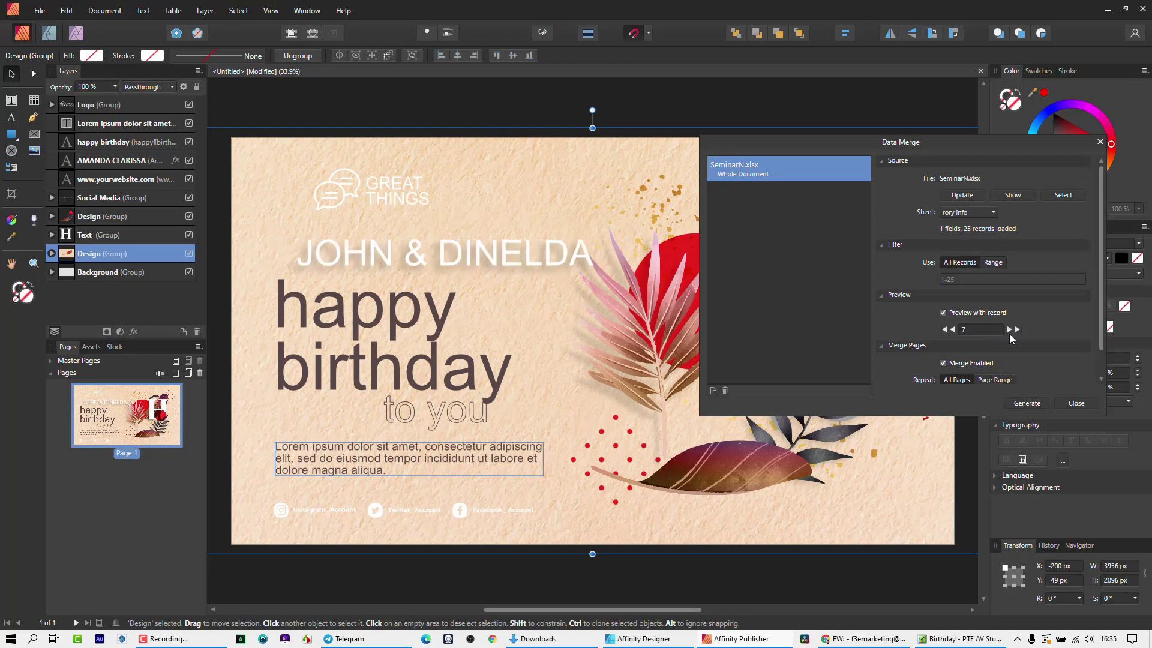
left_click(952, 329)
left_click(952, 329)
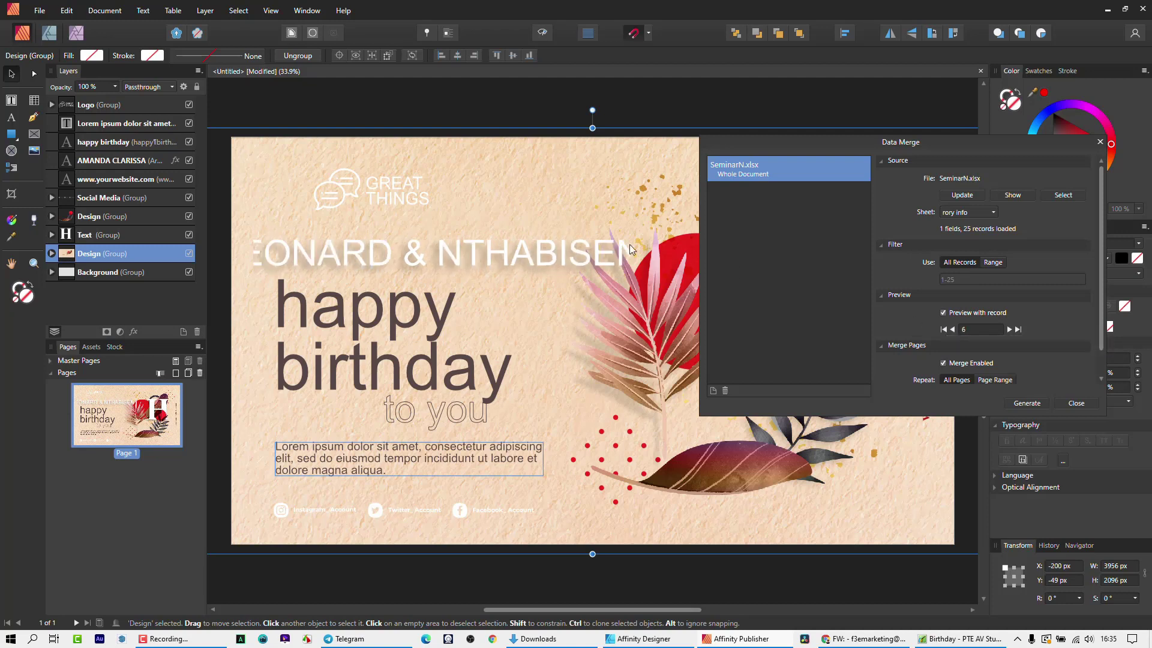
Step: Widen the names text frame so long names fit, then preview record 9
left_click(600, 252)
left_click_drag(640, 252, 637, 250)
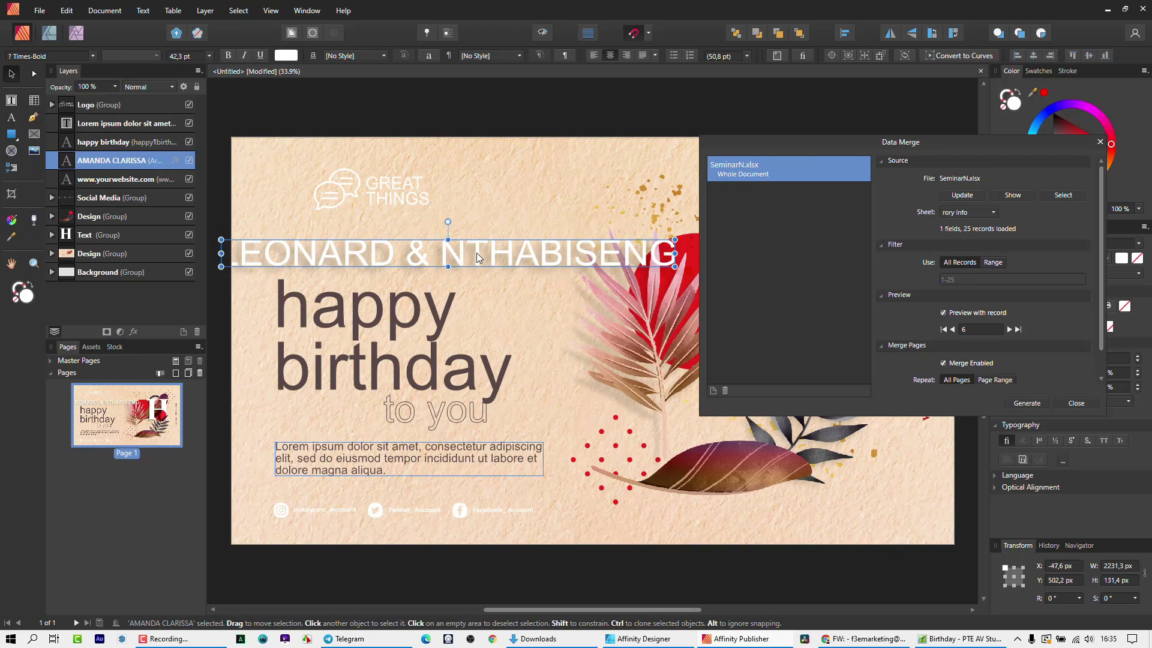
left_click(1010, 328)
left_click(1009, 329)
left_click(1008, 328)
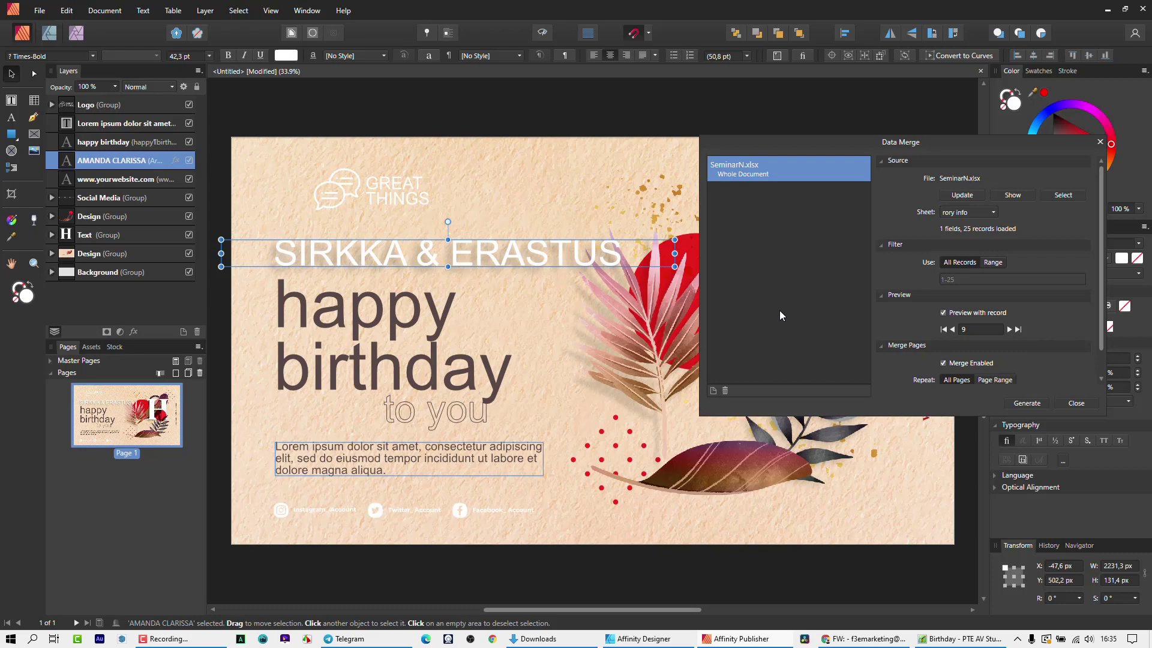
Step: Close Data Merge, deselect the name text, and look through the File and Document menus
left_click(1076, 403)
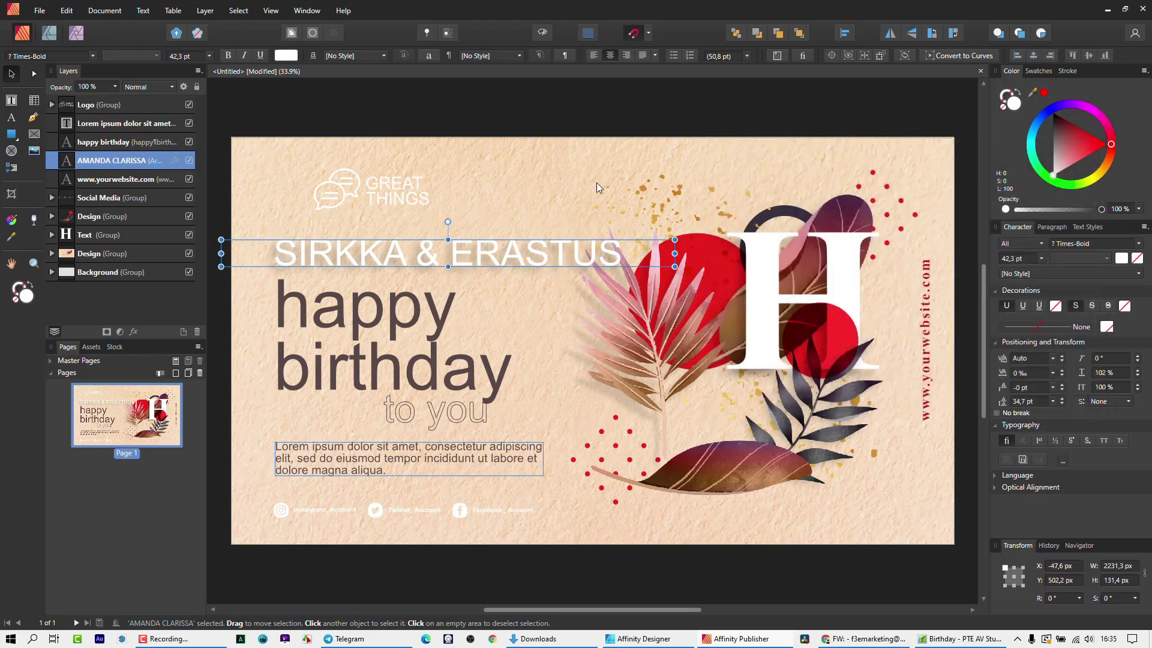
left_click(345, 111)
left_click(39, 11)
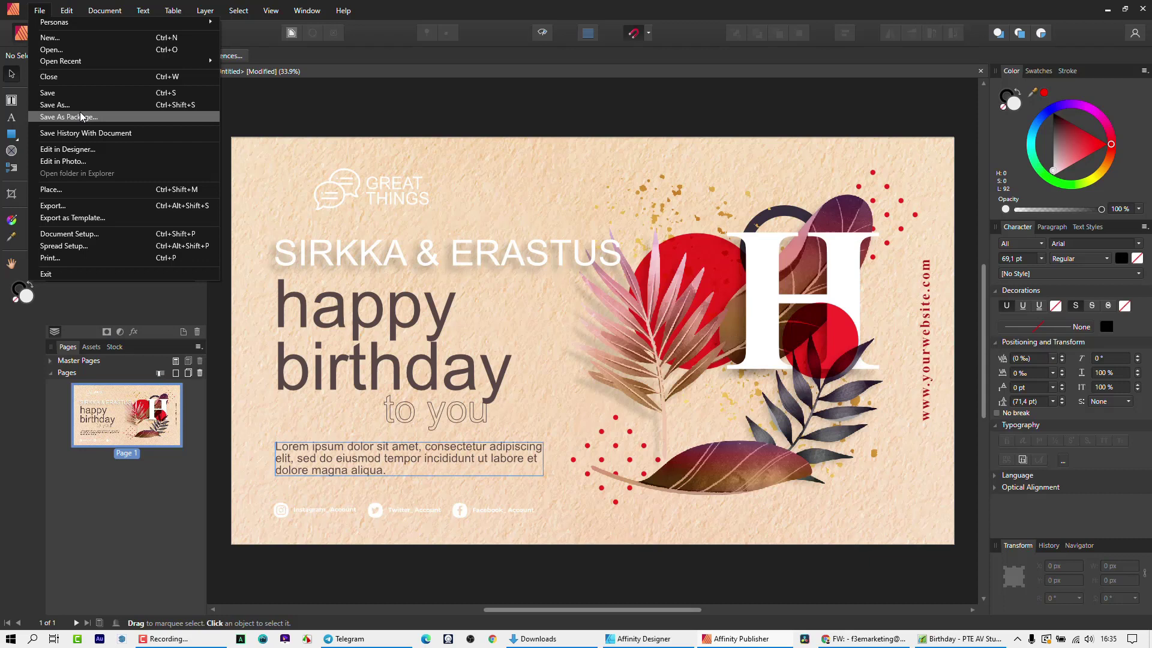
mouse_move(105, 10)
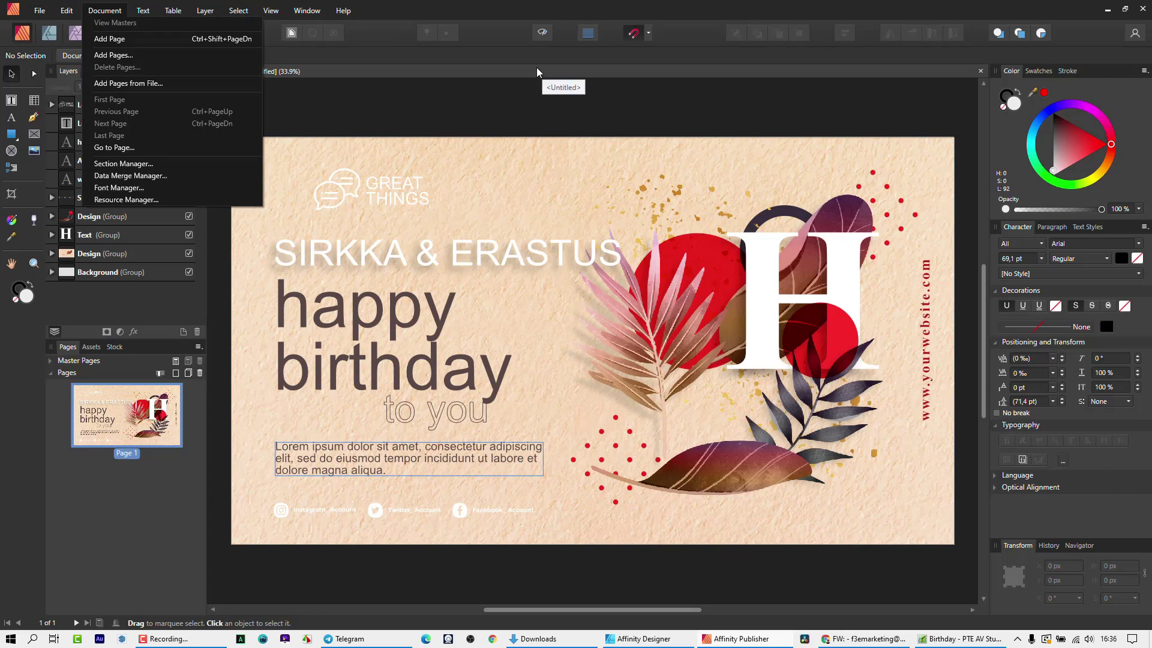
left_click(457, 85)
left_click(114, 14)
Step: Reopen Data Merge Manager, step the preview back two records, and generate the 25-page document
left_click(137, 178)
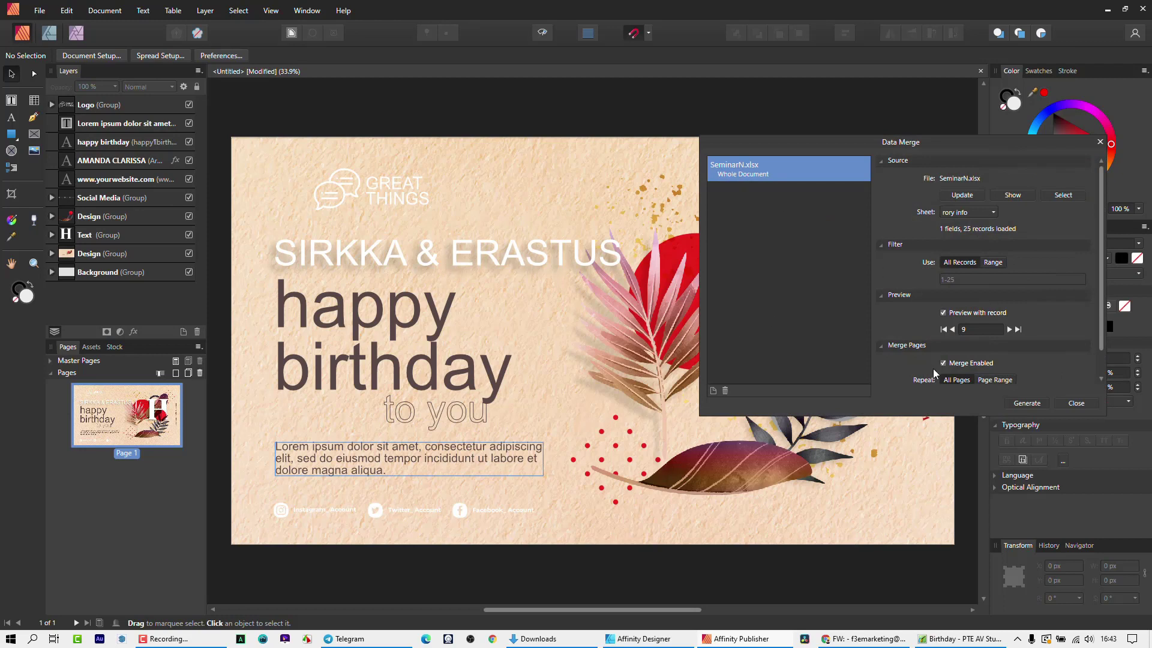
left_click(952, 330)
left_click(953, 330)
left_click(953, 330)
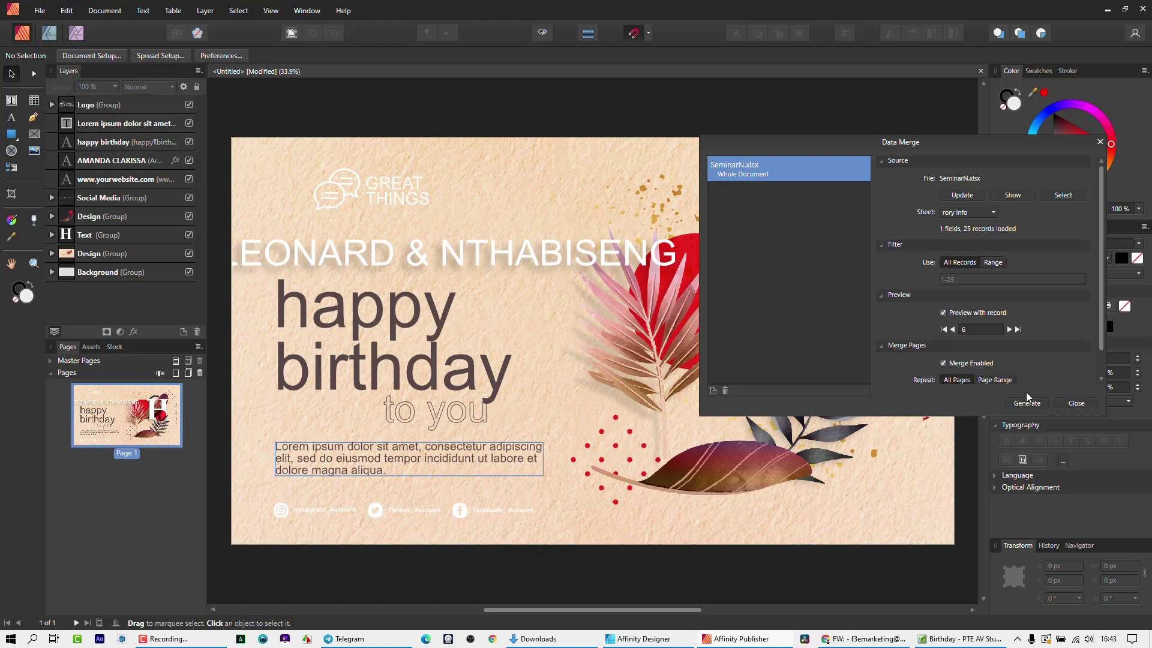
left_click(1027, 405)
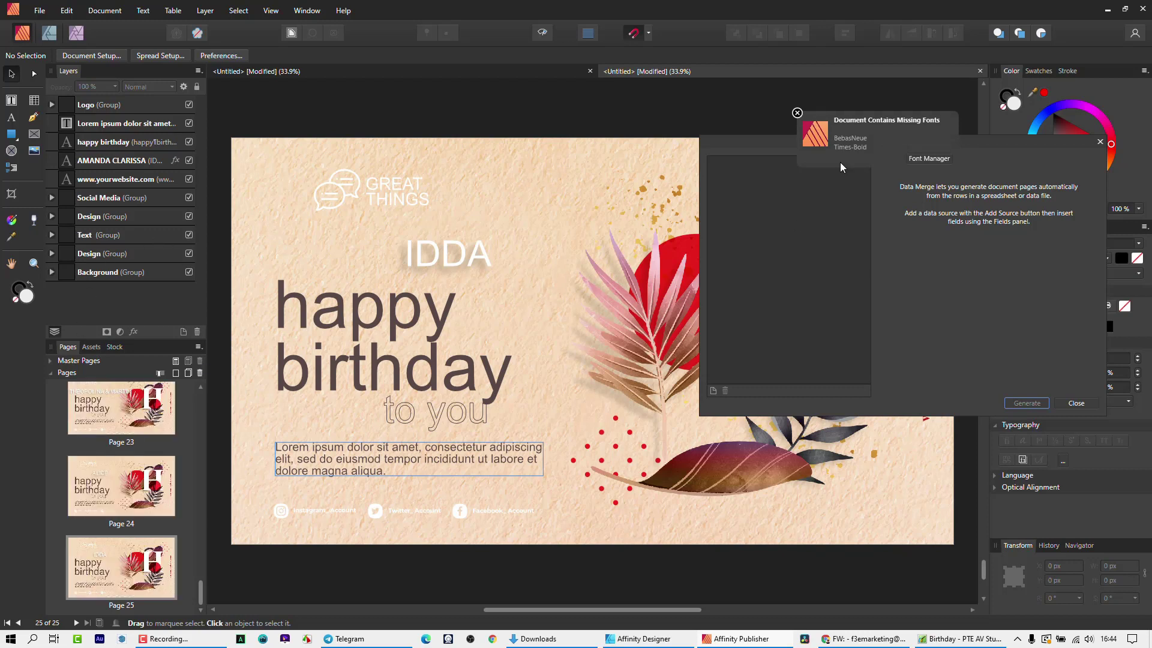
Step: Dismiss the missing fonts notice, check merged pages 23 and 24, and close the Data Merge panel
left_click(797, 113)
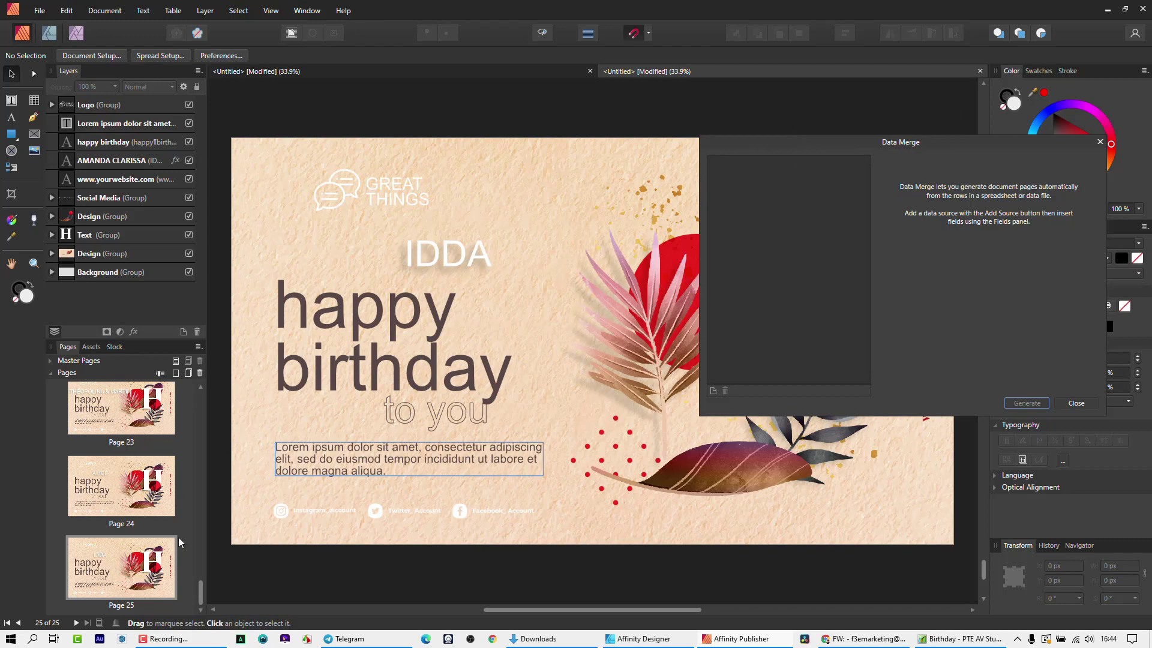
mouse_move(201, 590)
left_mouse_down()
mouse_move(200, 520)
mouse_move(200, 591)
left_mouse_up()
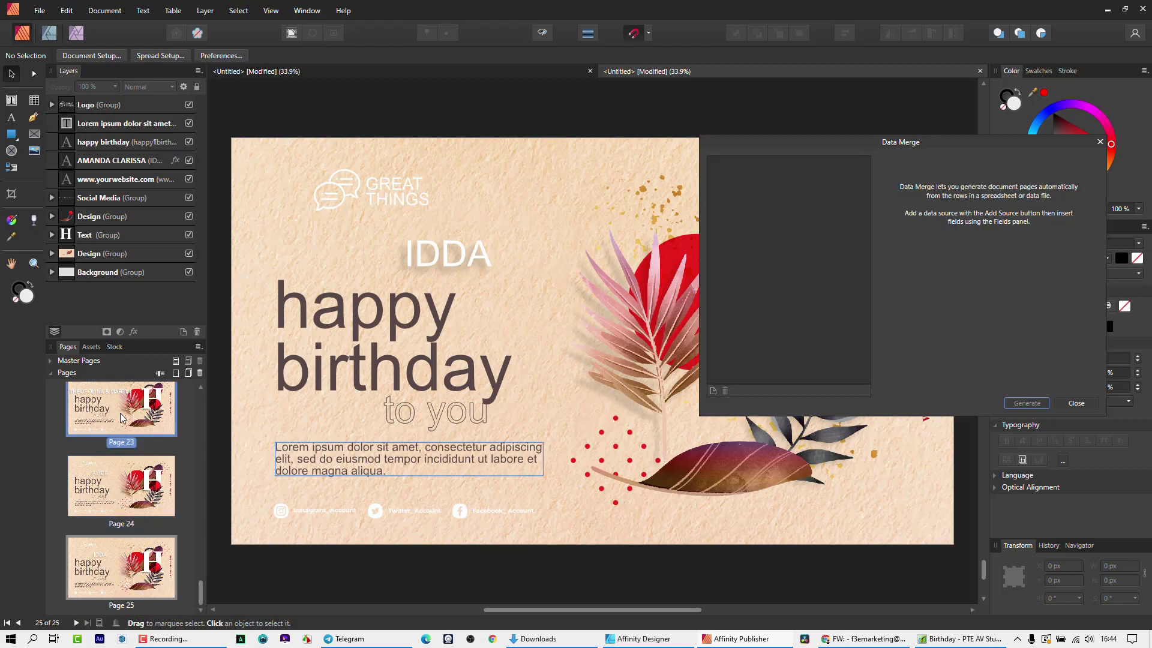
left_click(109, 397)
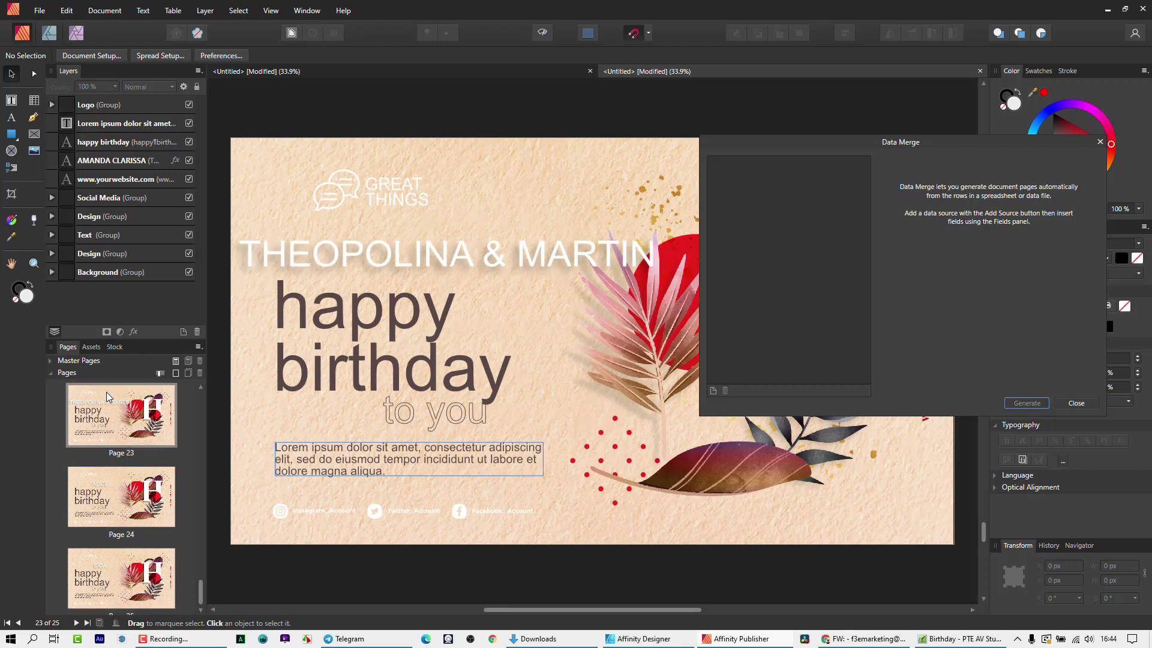
left_click(103, 474)
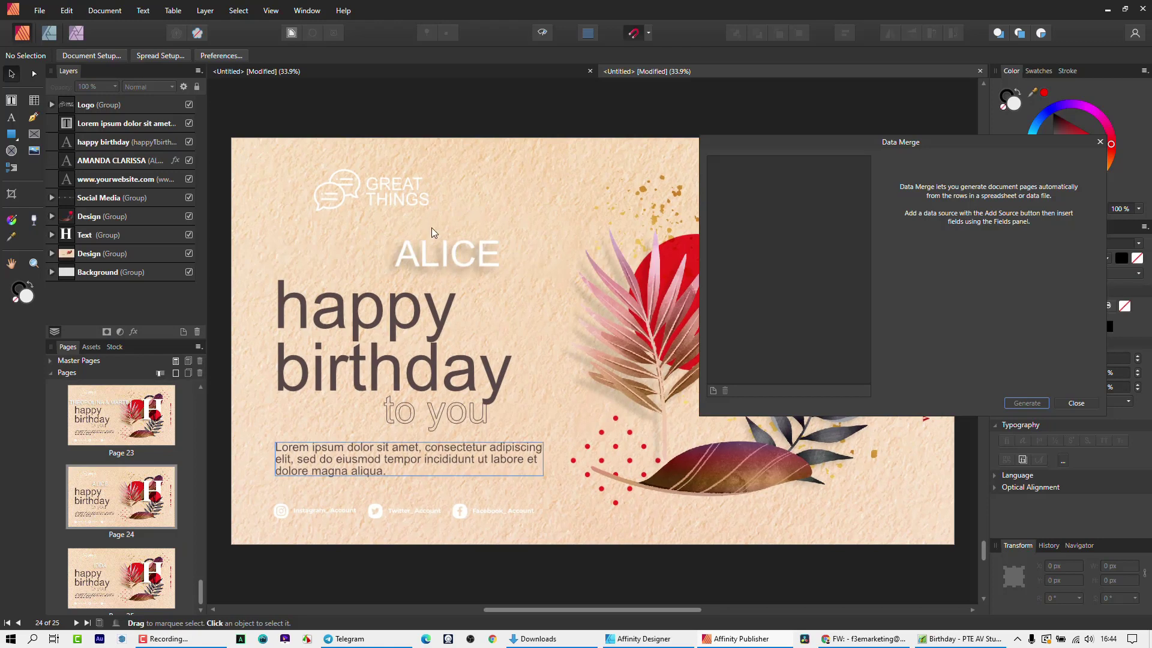
left_click(1109, 135)
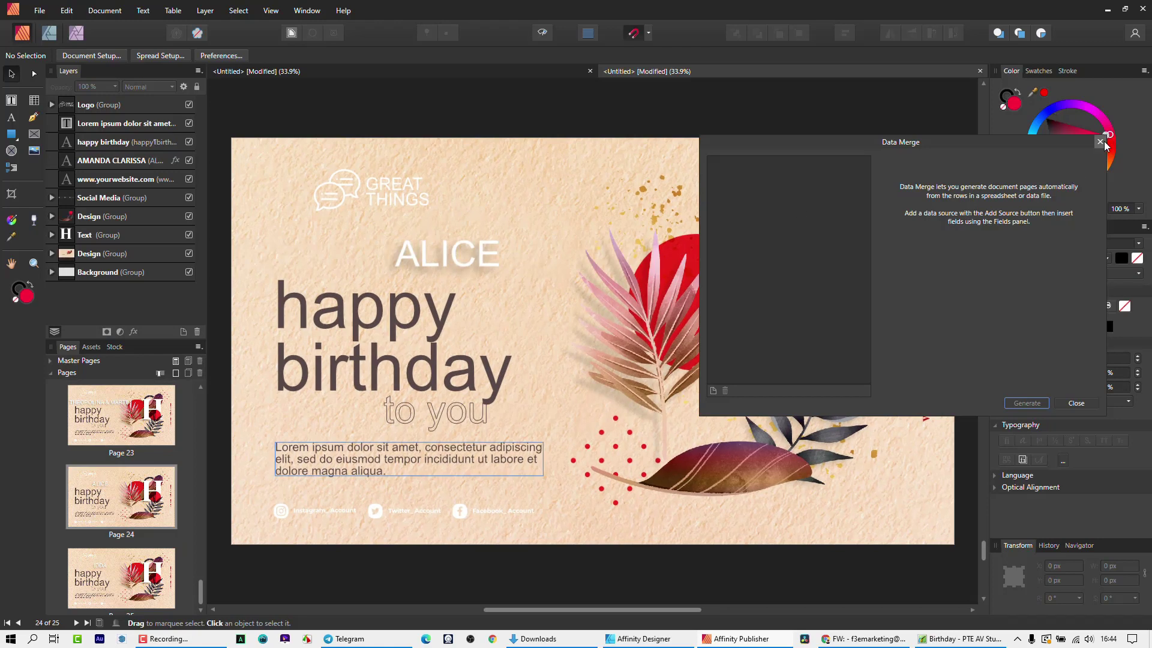
left_click(1100, 143)
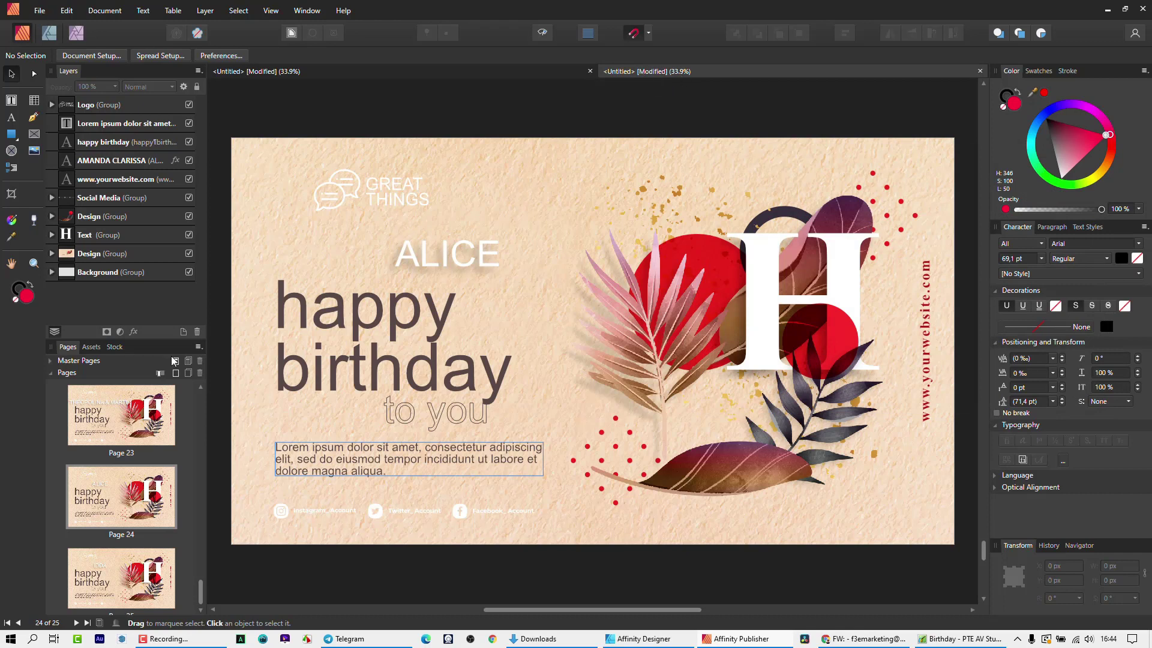
Step: Open File > Export settings for the merged document, set to PNG at 3556 × 2000 px
left_click(40, 12)
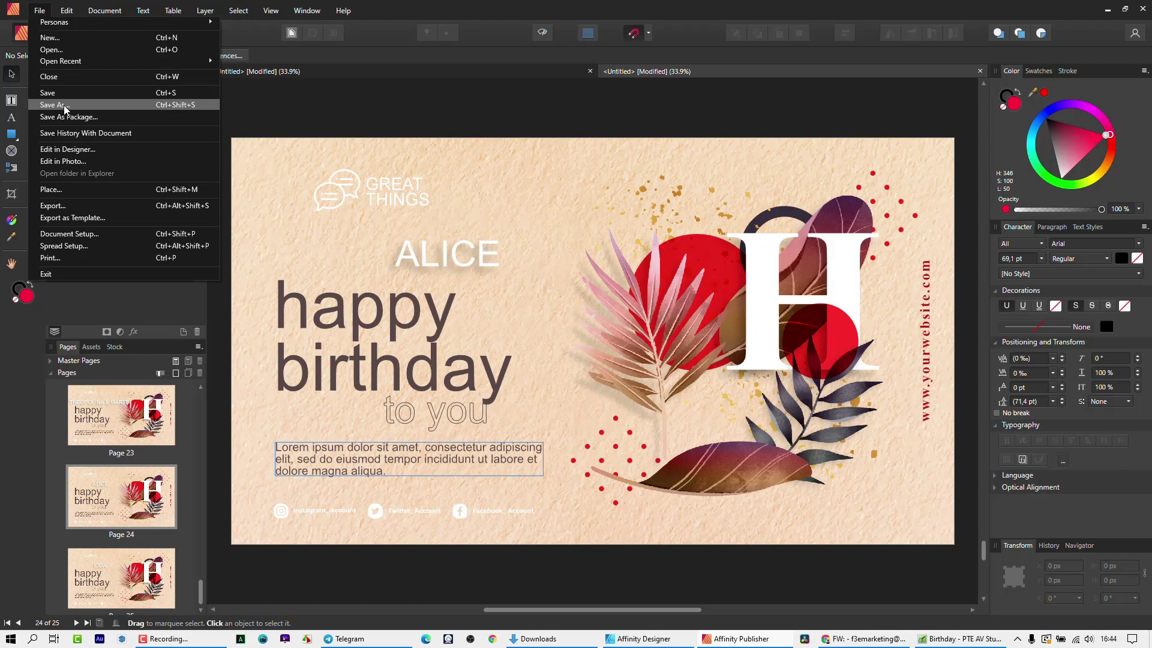
left_click(431, 71)
left_click(336, 70)
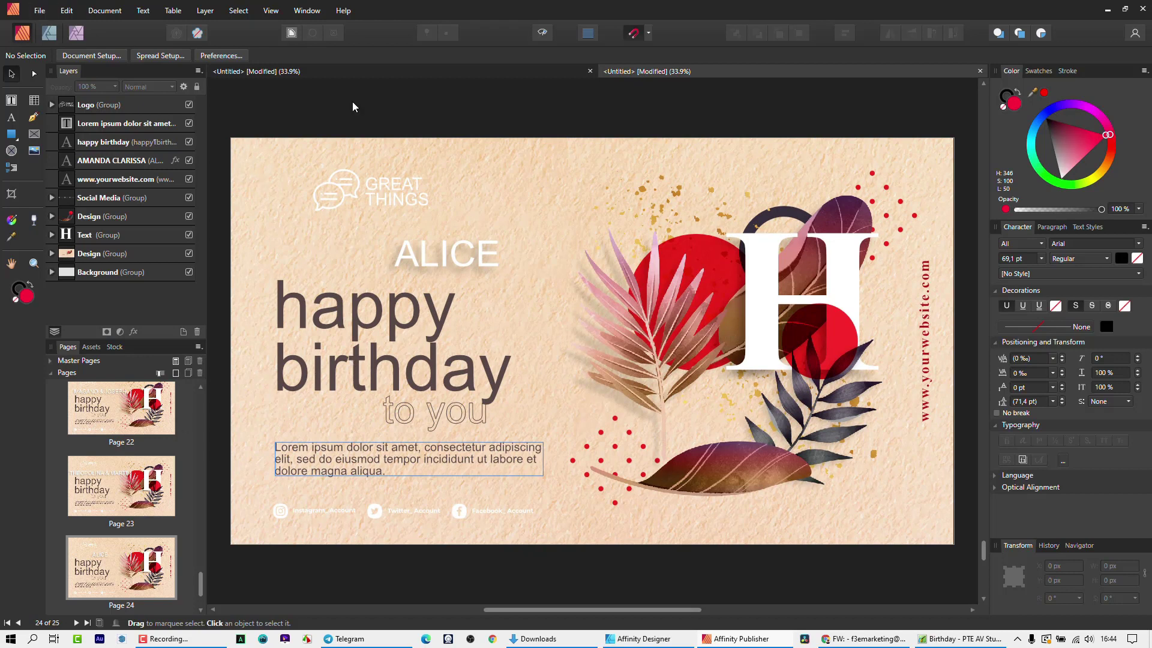
left_click(40, 11)
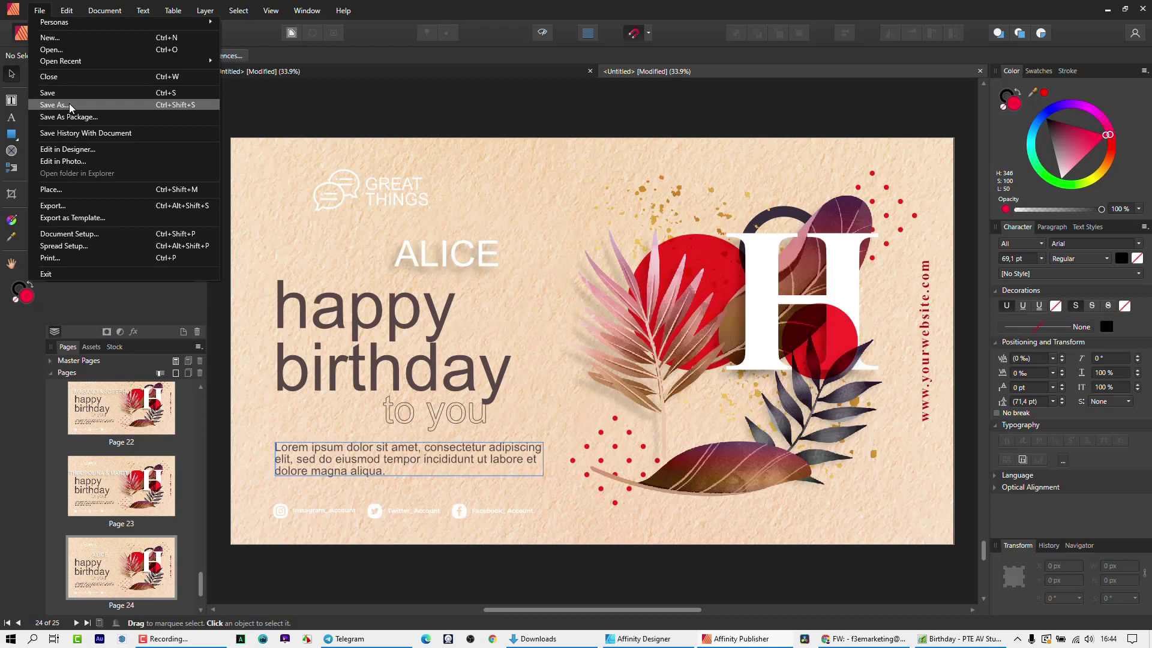
left_click(65, 207)
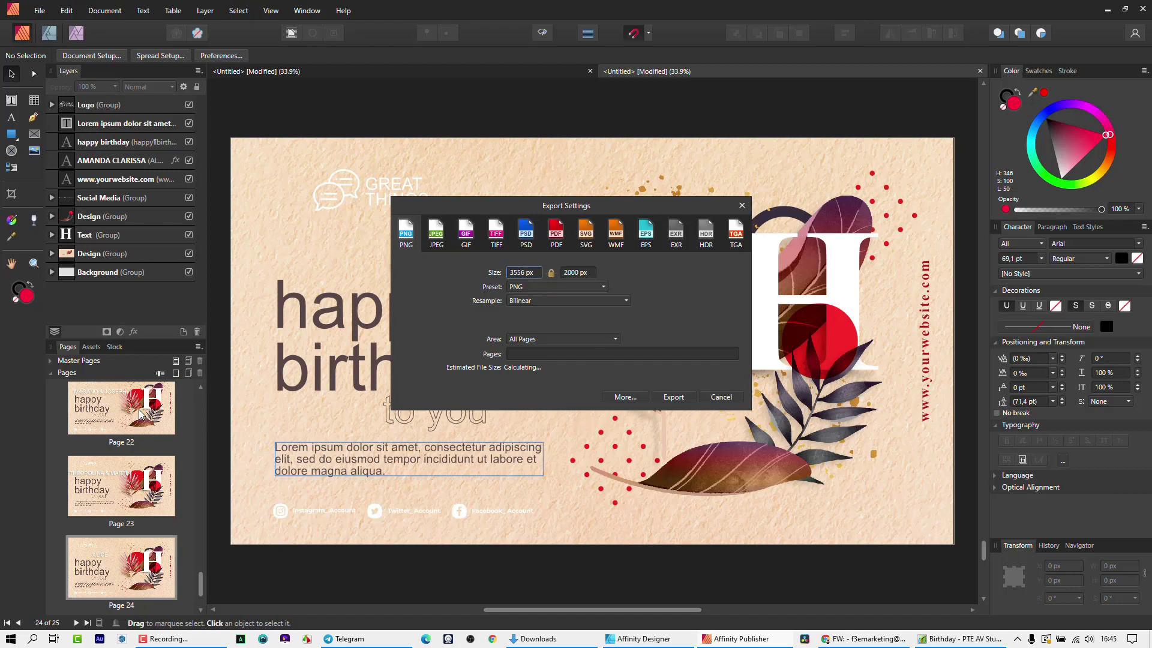
Step: Keep All Pages as the export area and start the PNG export
left_click(591, 339)
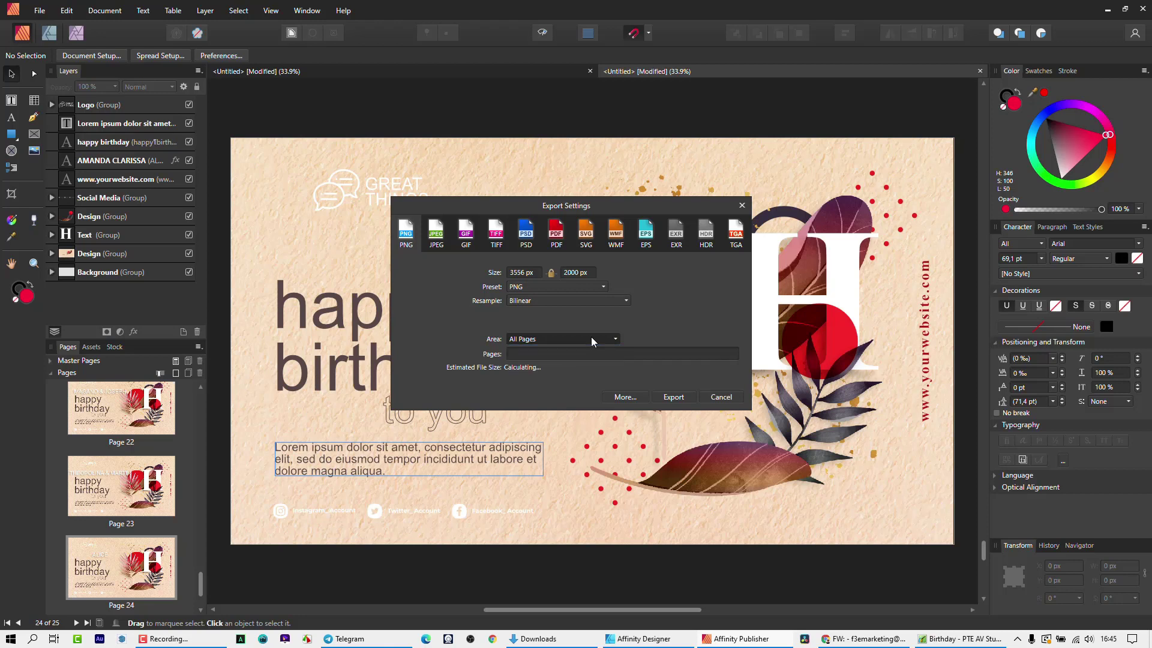
left_click(543, 339)
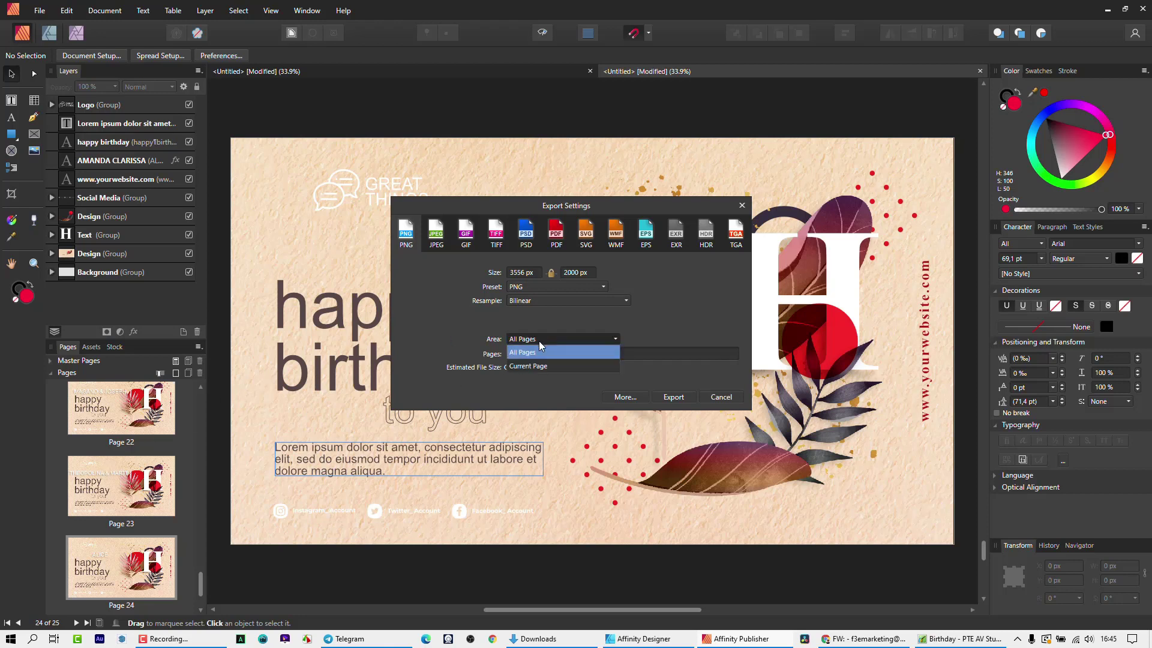
left_click(695, 305)
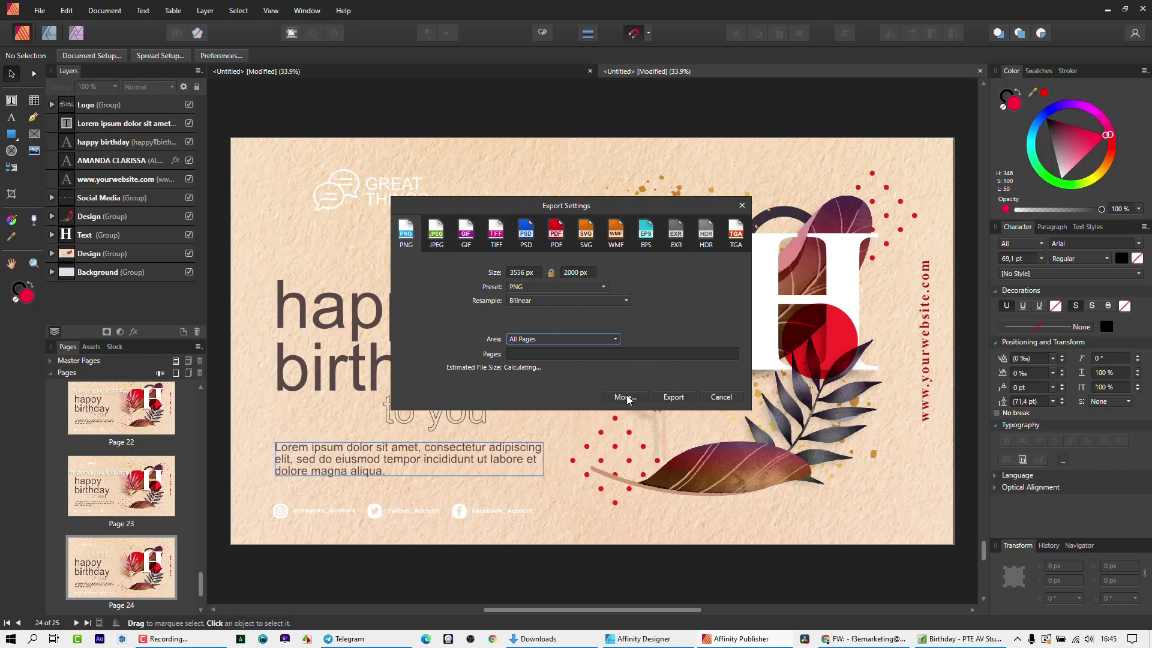
left_click(682, 397)
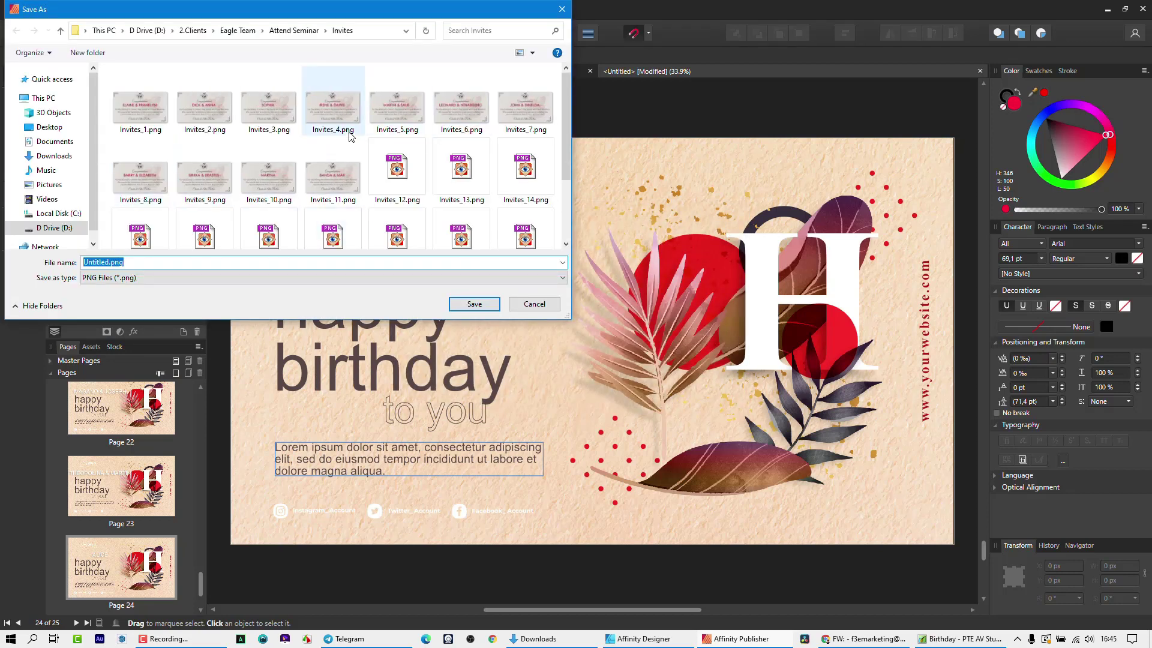
Step: Review the existing Invites PNG files in the save window, then cancel the export
mouse_move(566, 117)
left_mouse_down()
mouse_move(569, 187)
mouse_move(573, 99)
left_mouse_up()
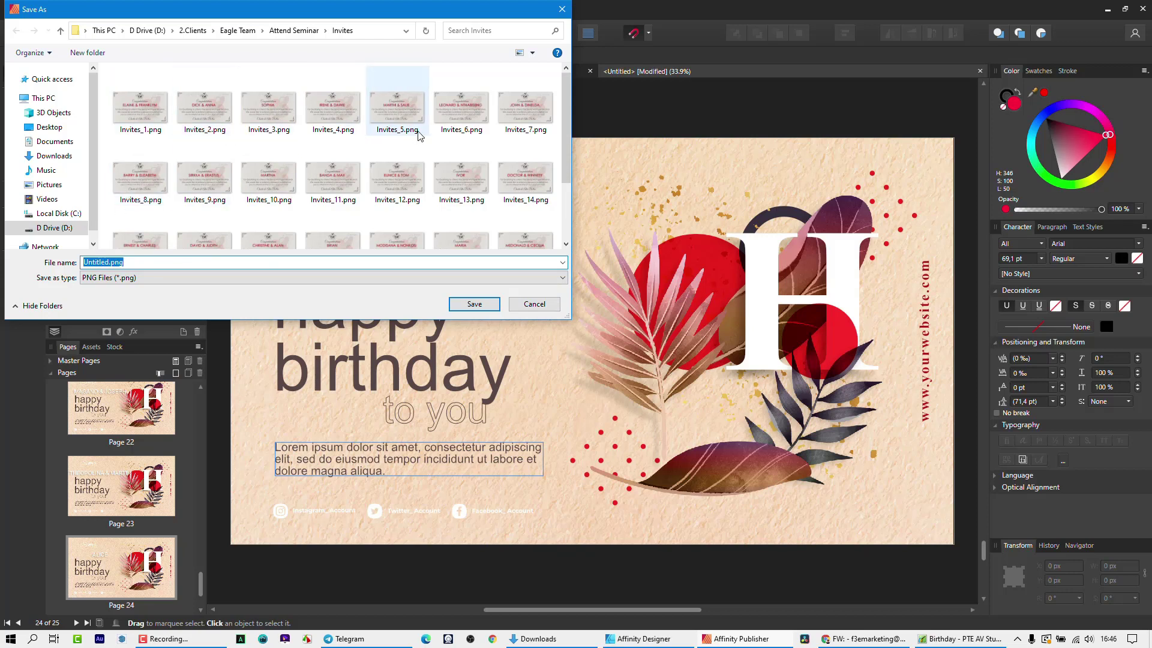
left_click(547, 311)
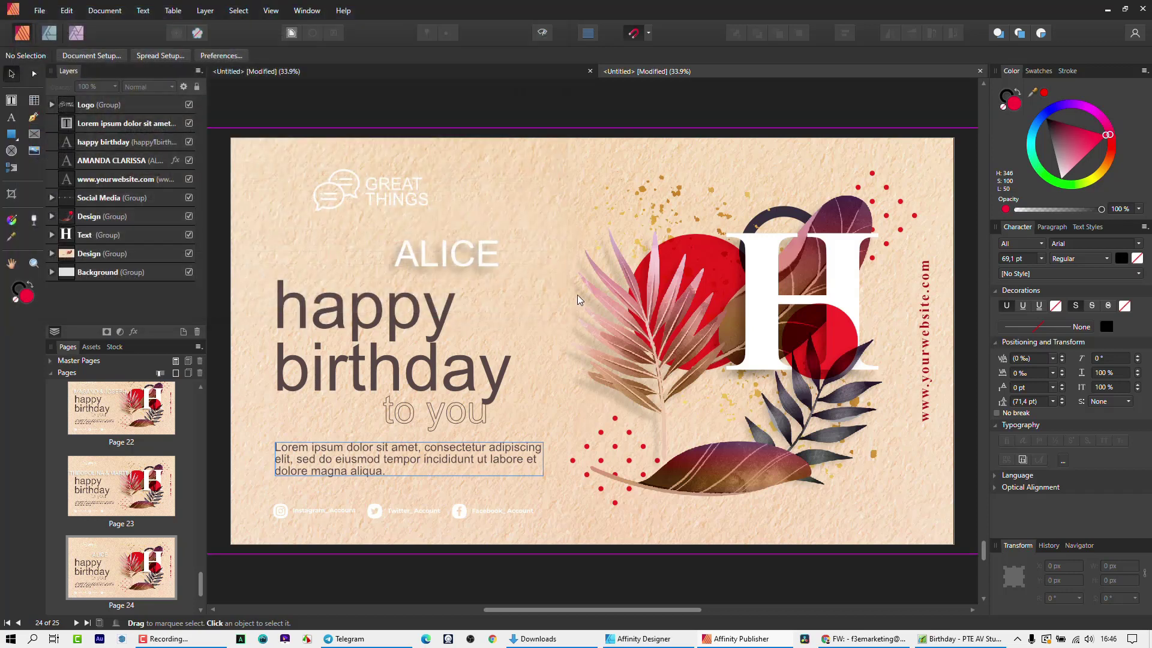
Step: Close the merged 25-page document without saving it
left_click(469, 257)
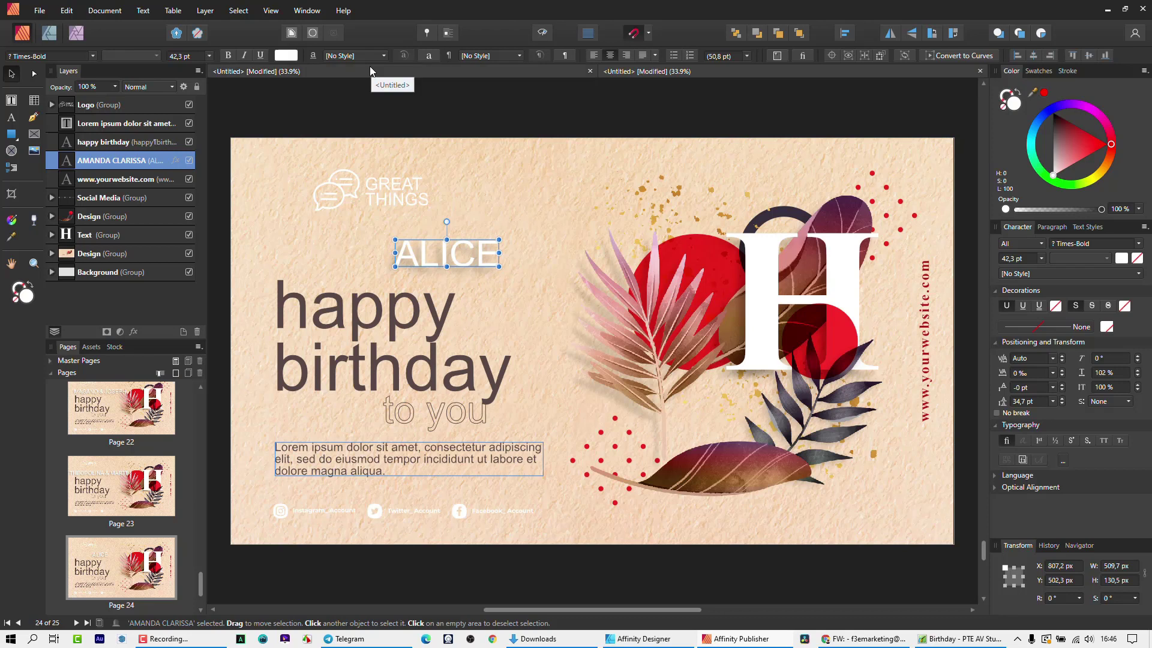
left_click(979, 71)
left_click(575, 329)
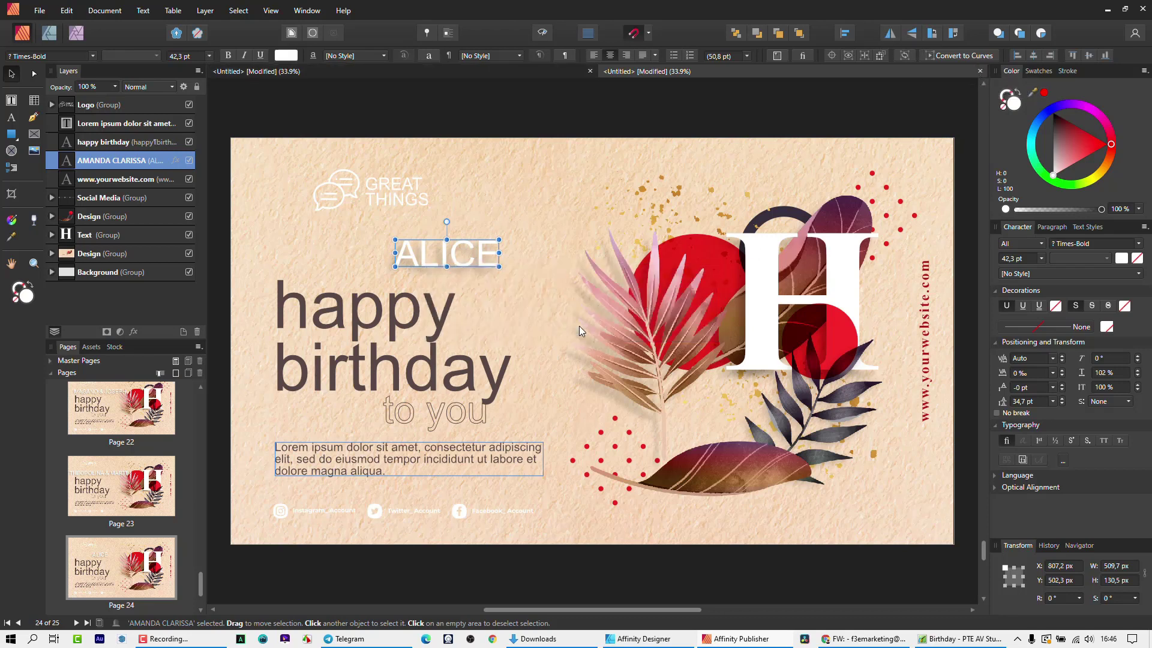
Step: On the master card, shrink the names text from 42.3 pt to 28.7 pt and reposition it
left_click(326, 260)
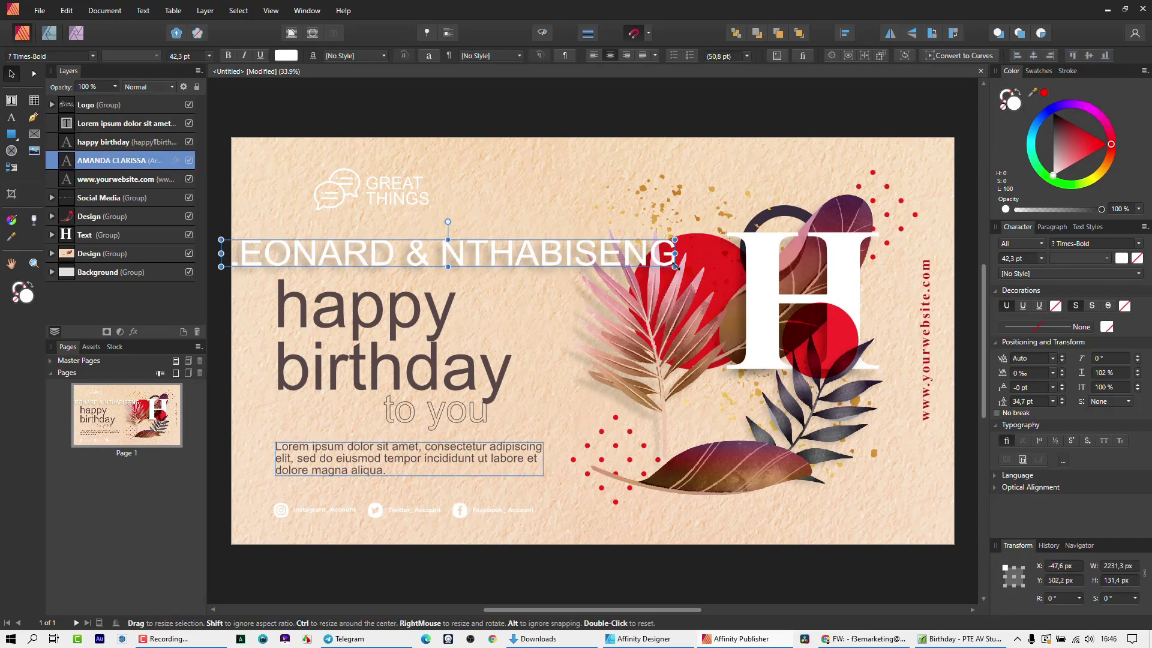
left_click_drag(672, 263, 528, 257)
left_click_drag(427, 249, 459, 252)
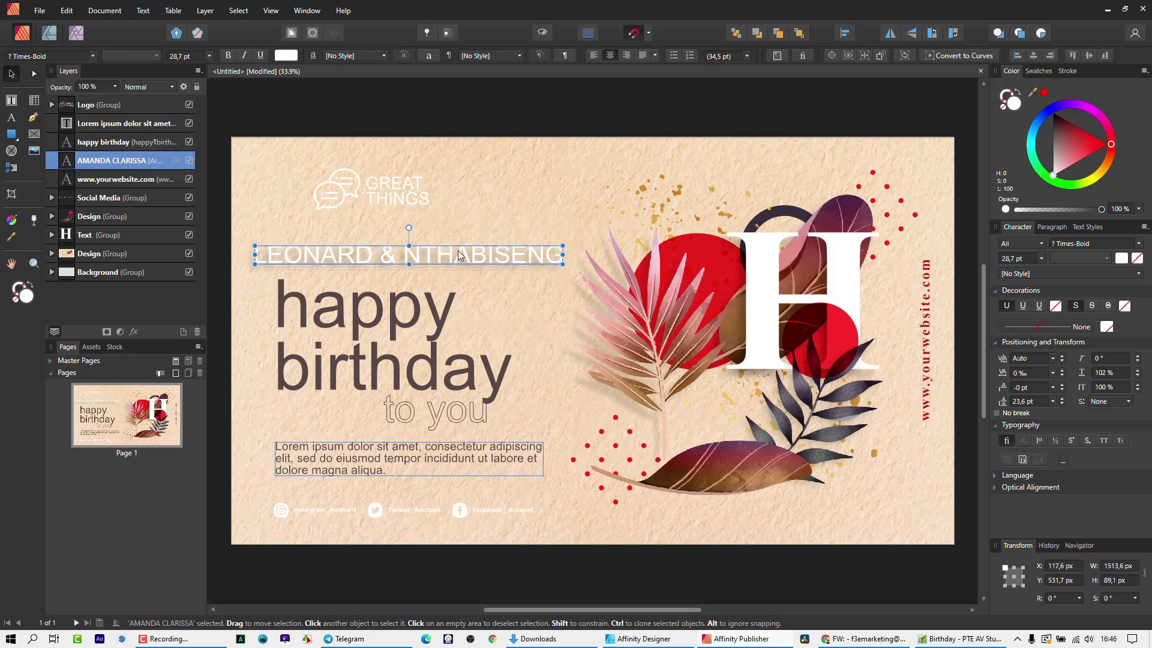
left_click(433, 155)
left_click(293, 107)
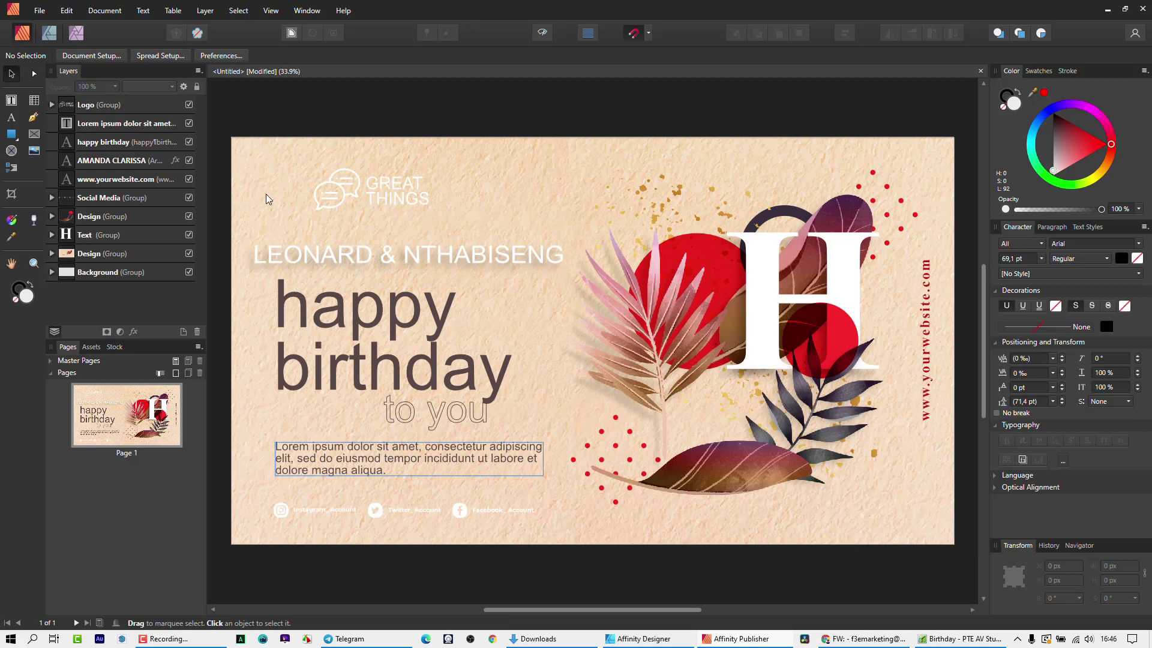
left_click(324, 259)
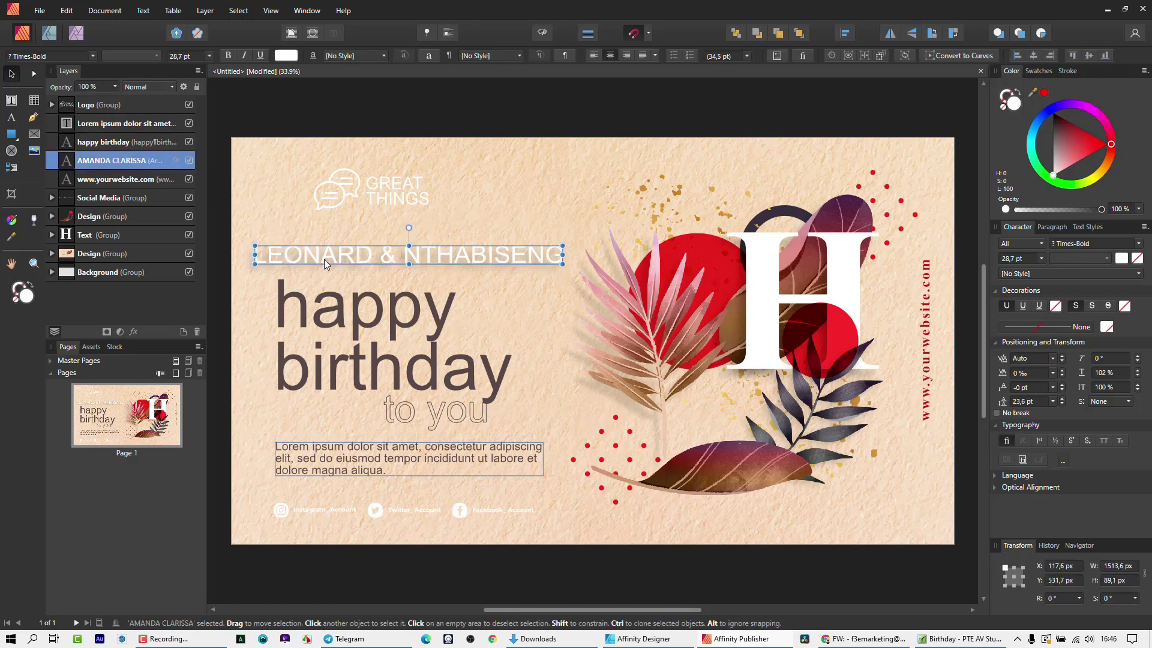
left_click(104, 12)
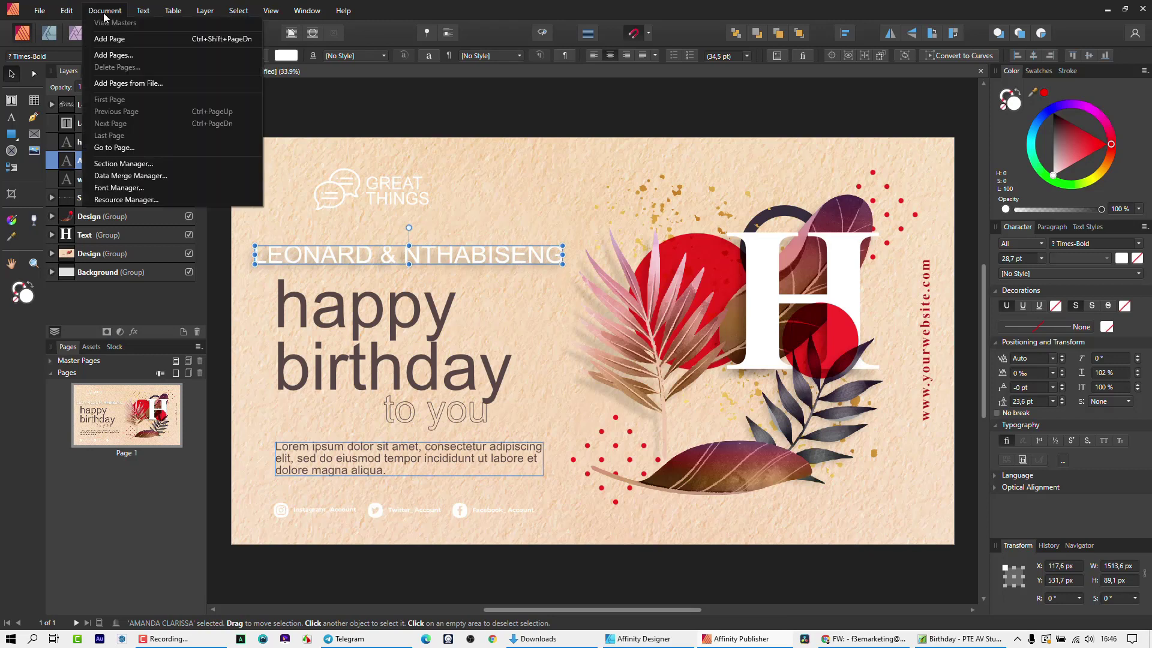
left_click(130, 176)
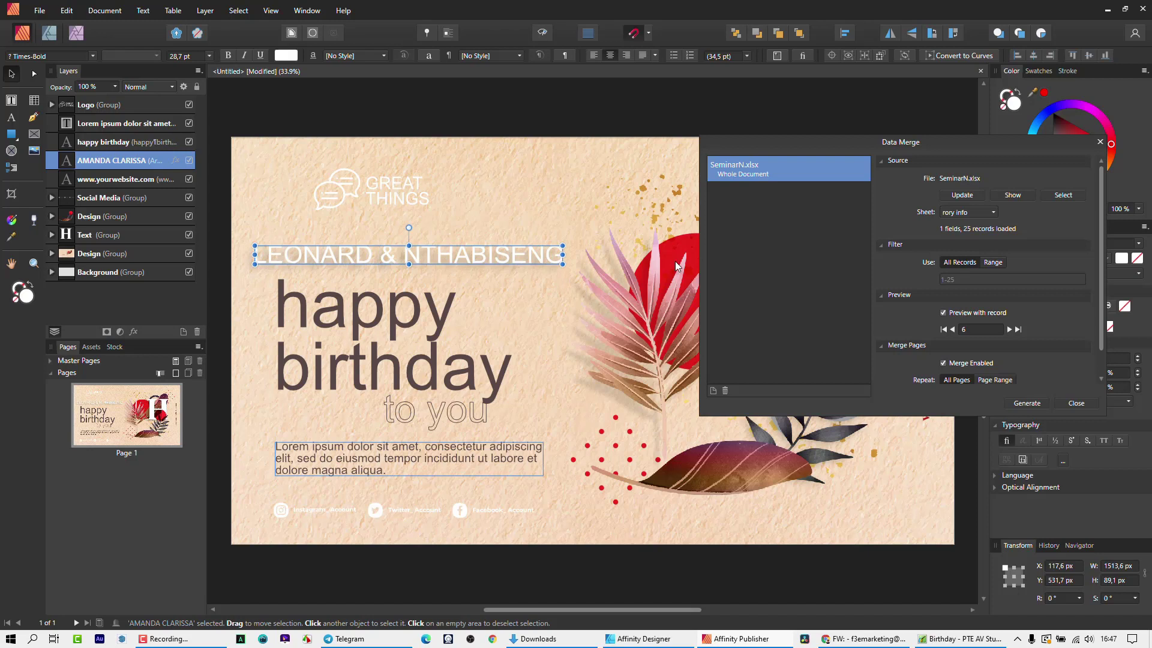
left_click(1076, 403)
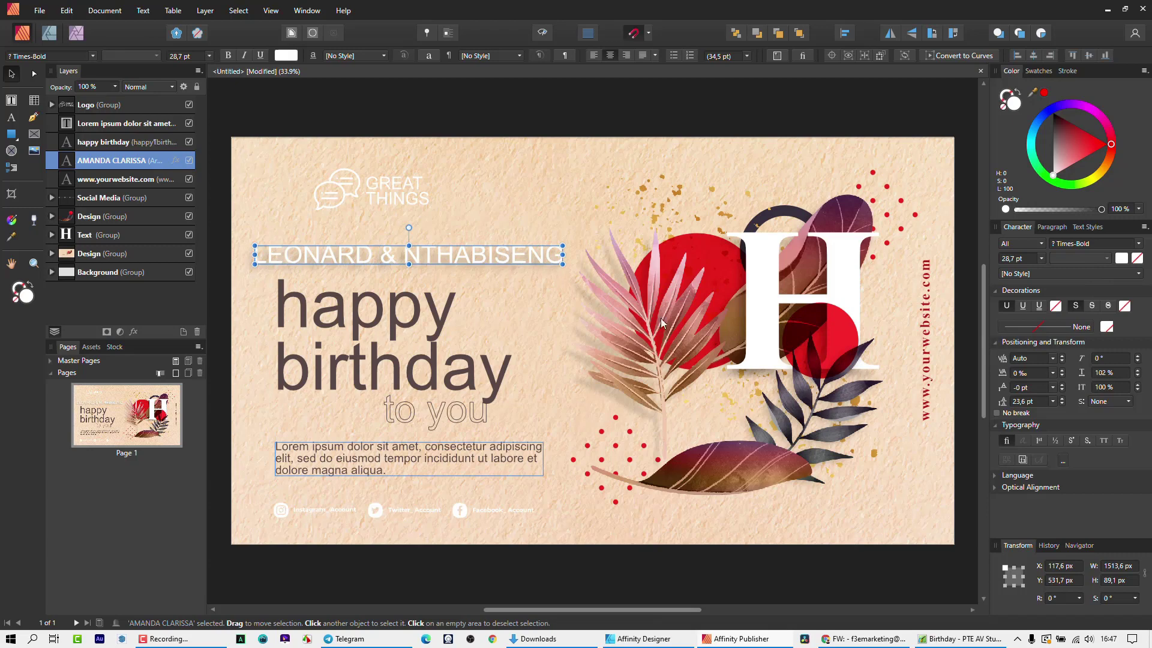
key("Escape")
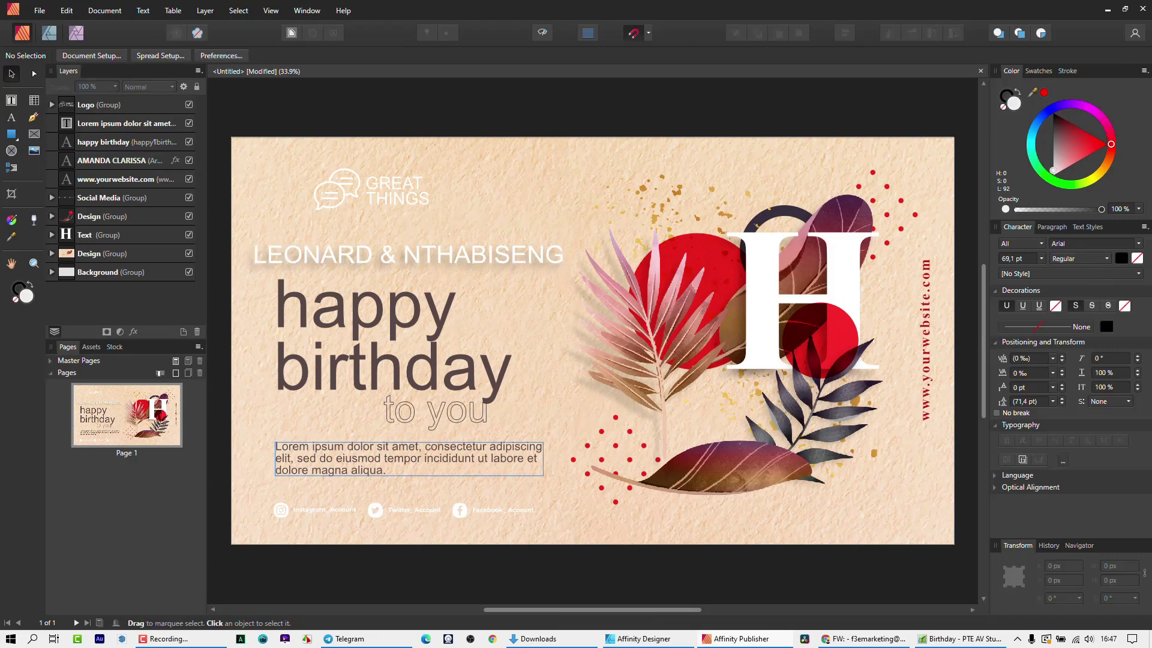